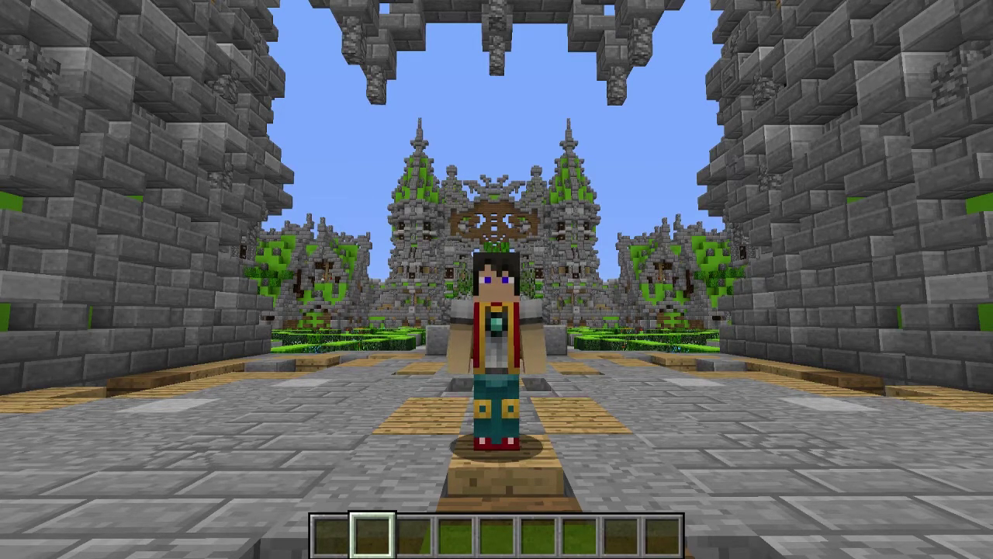
Switch to first-person view and walk up to the green wall of Stafflist And Ranked command signs.
key(F5)
key(w)
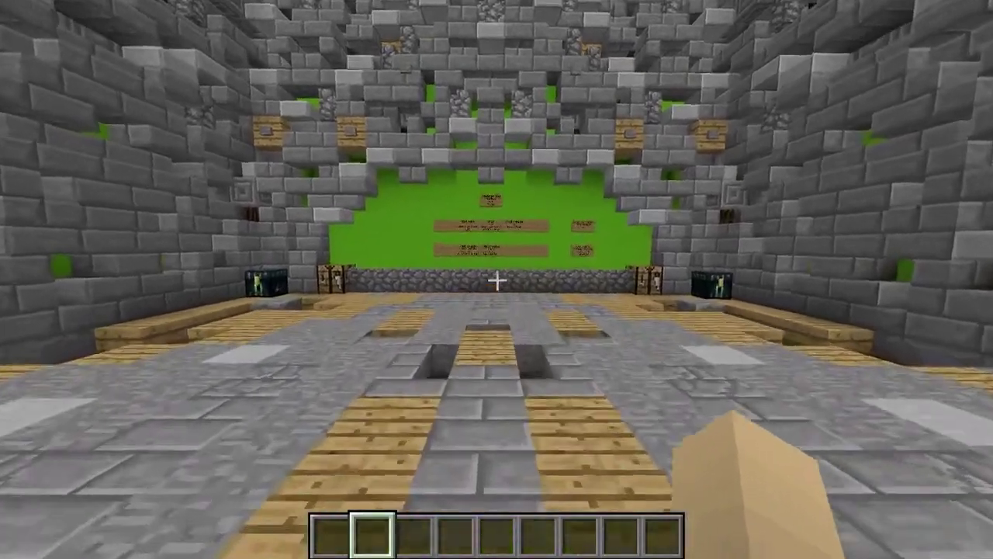
key(w)
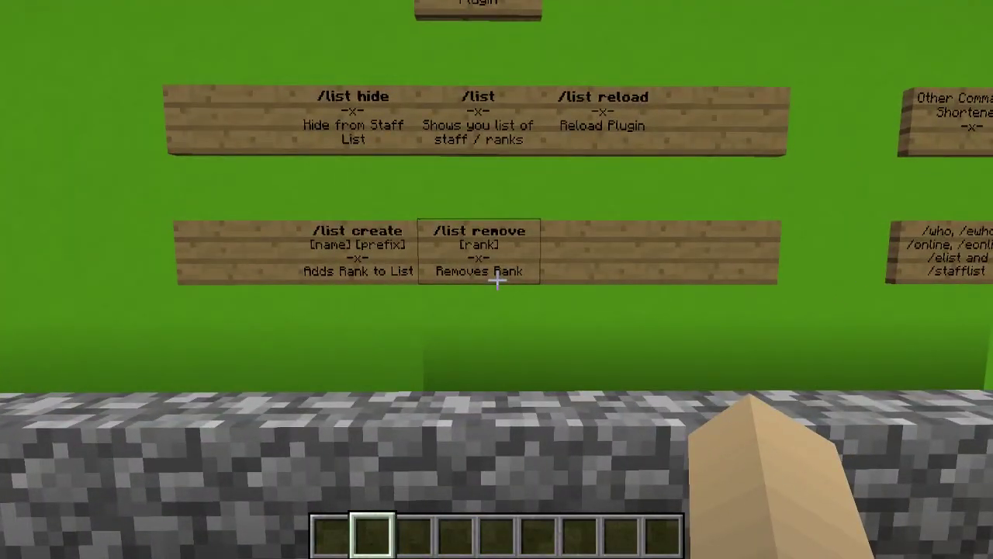
Line up at the /list sign and run /list, showing 1/100 online with empty Owner, Admin, Mods, Helper ranks.
key(s)
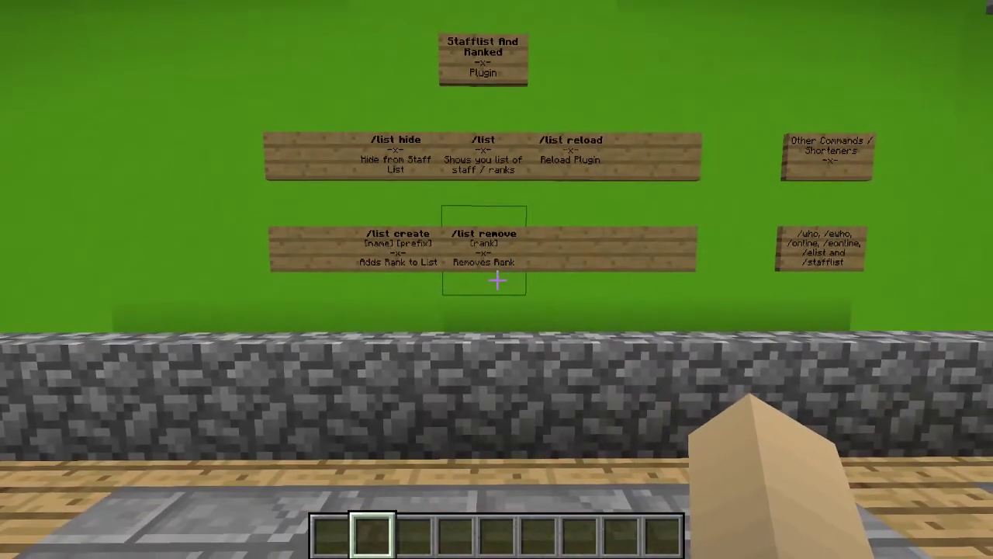
key(w)
key(s)
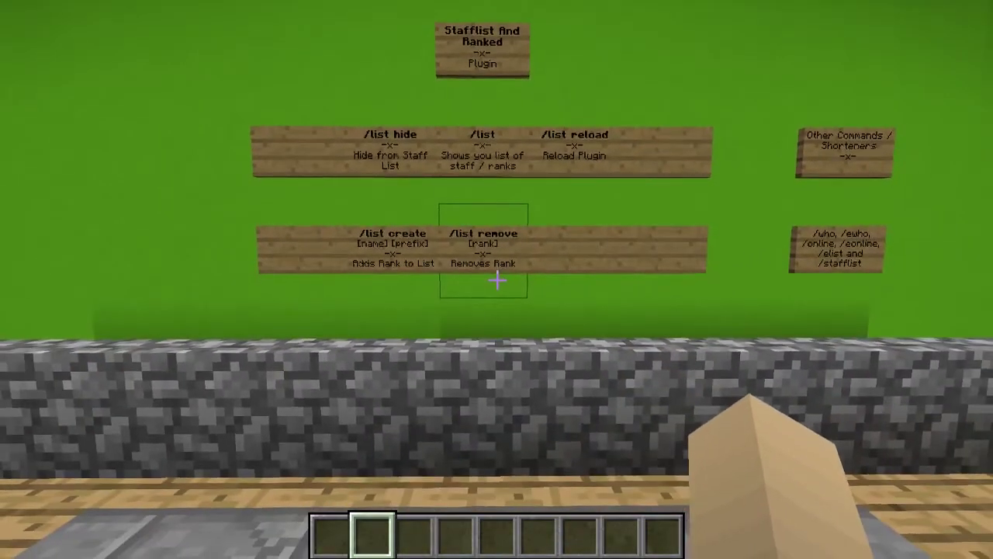
key(w)
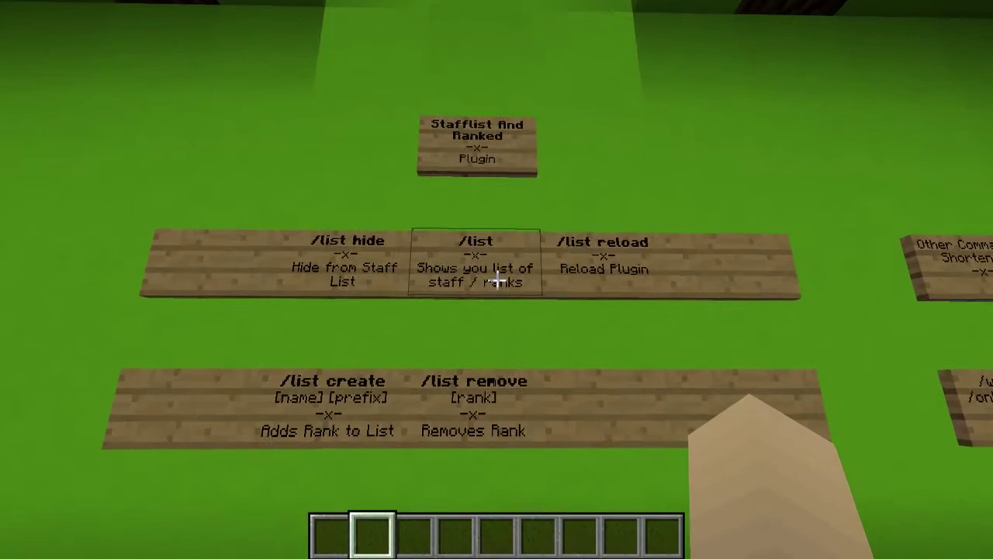
key(a)
key(d)
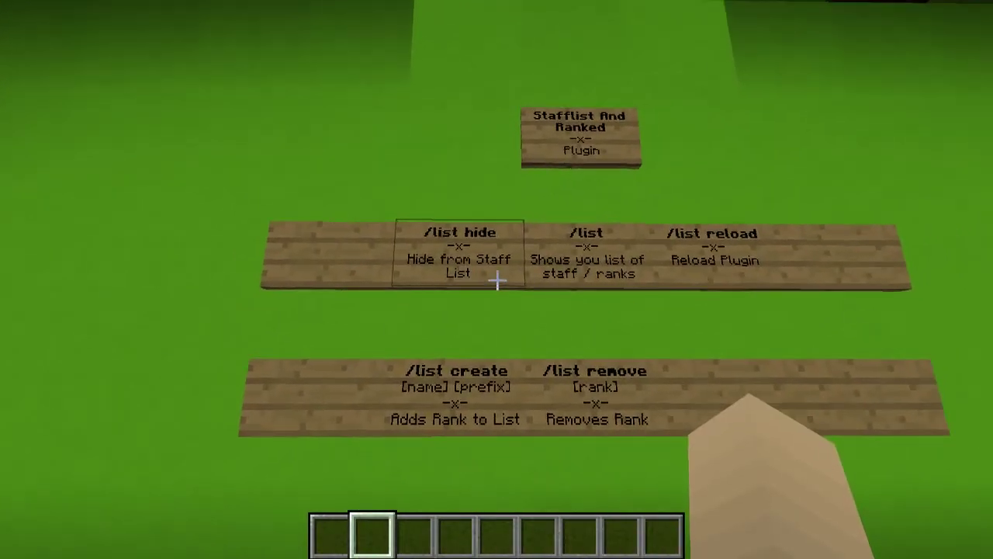
key(s)
key(slash)
text(l)
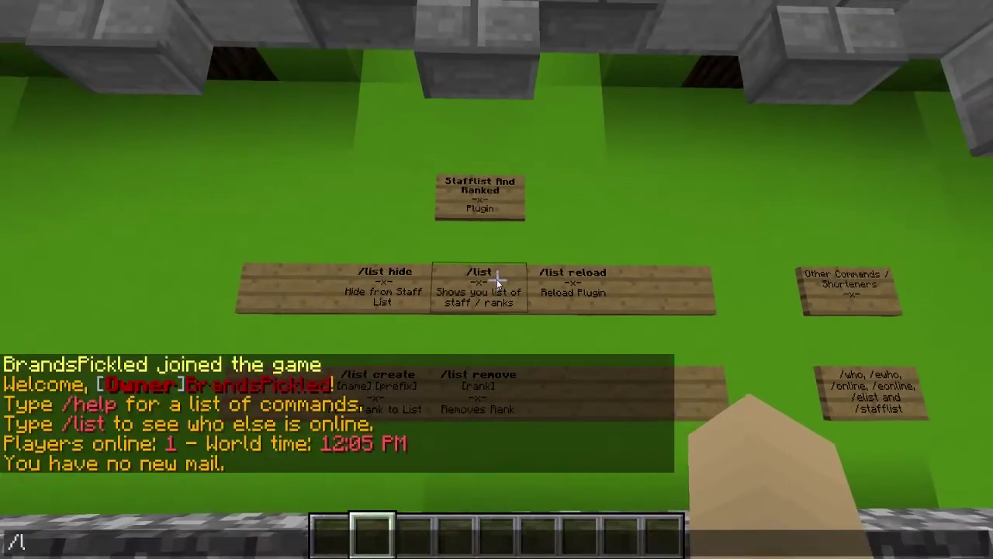
text(ist)
key(Return)
key(t)
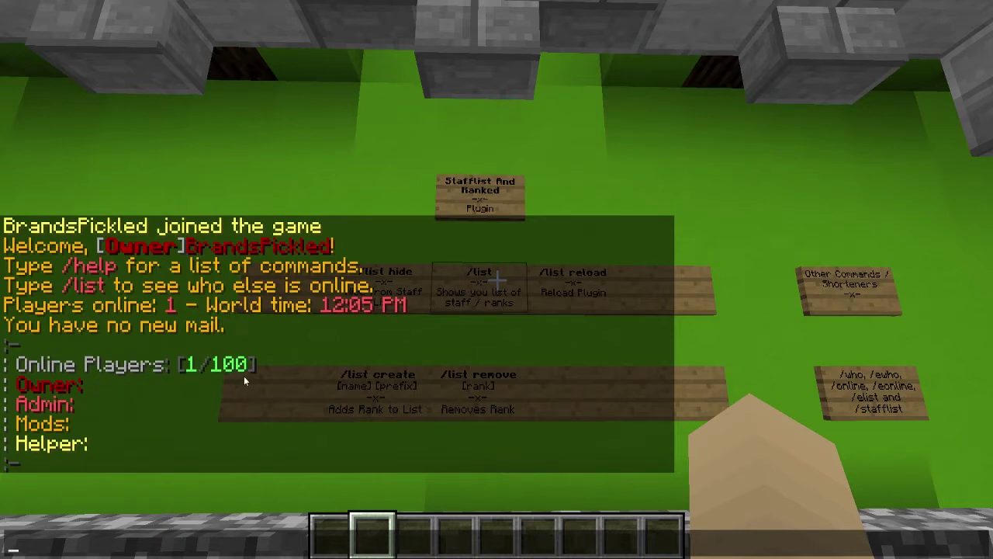
Walk along the sign wall past the /list remove sign to the Other Commands sign.
key(Escape)
key(w)
key(s)
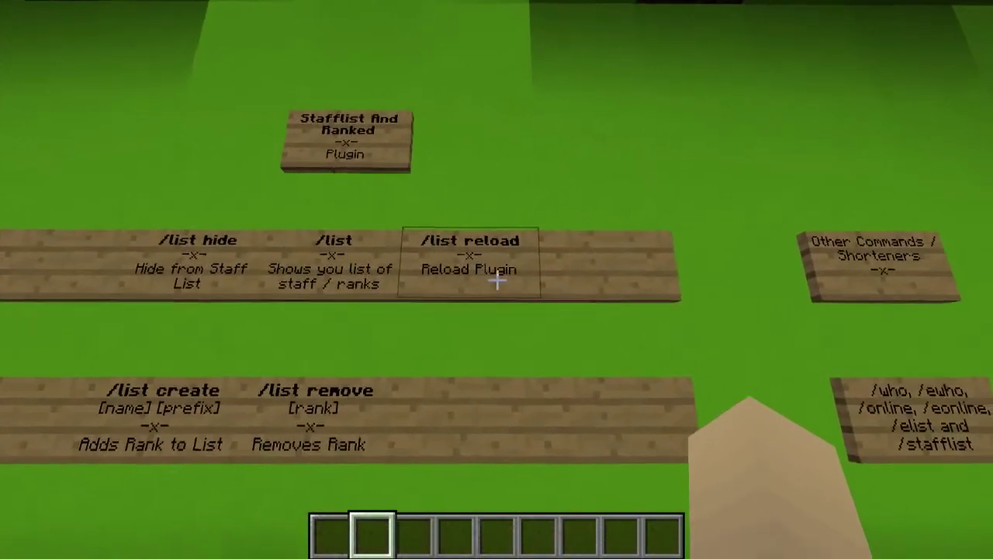
key(w)
key(s)
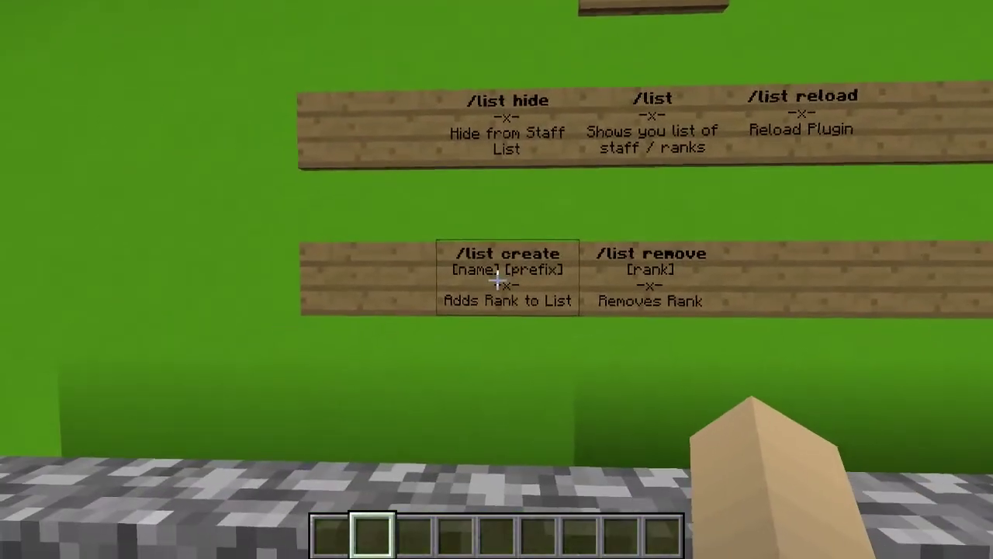
right_click(497, 279)
key(s)
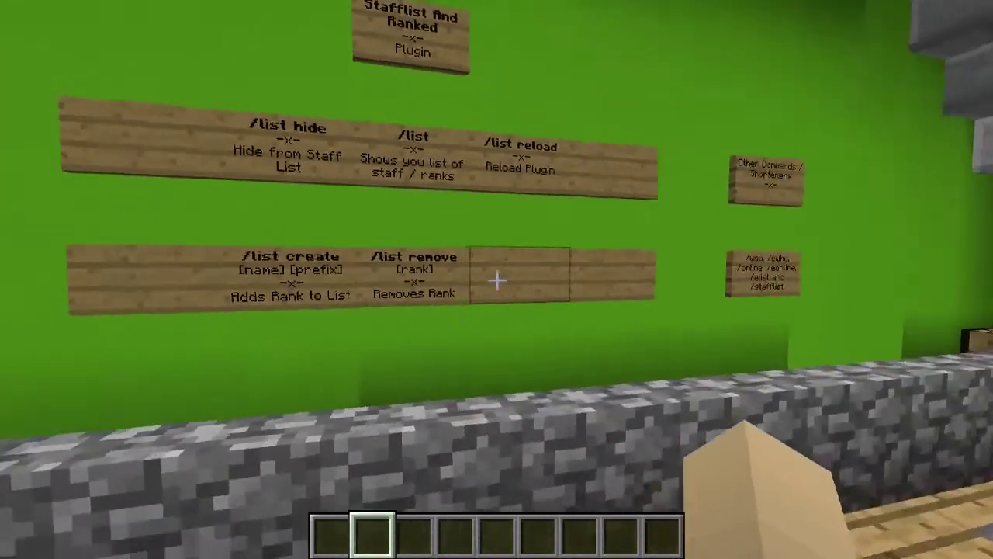
key(w)
key(d)
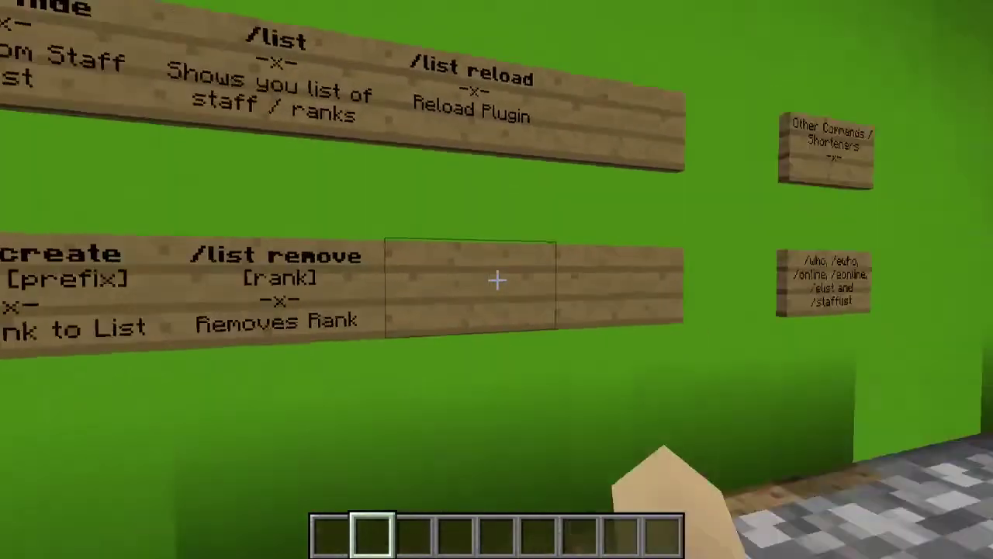
key(a)
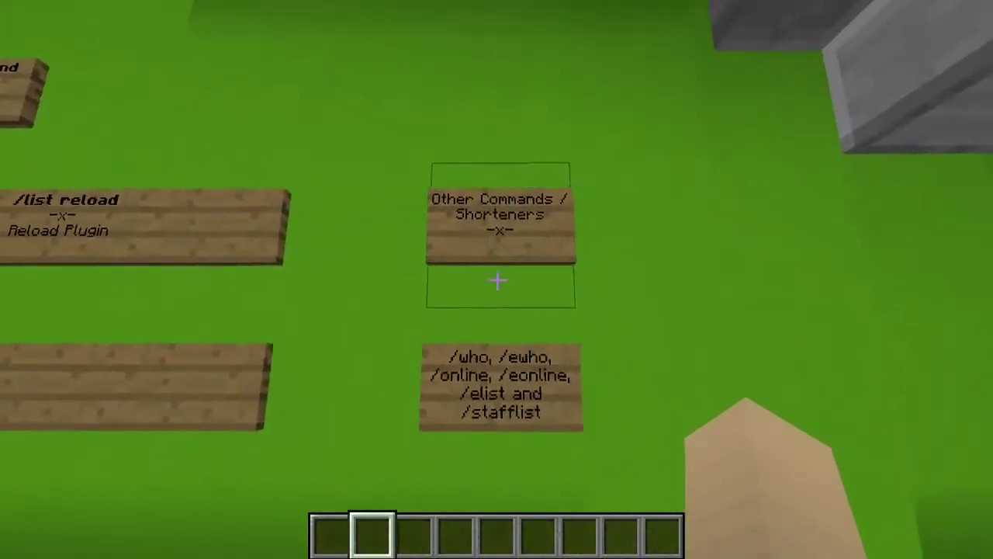
key(w)
key(s)
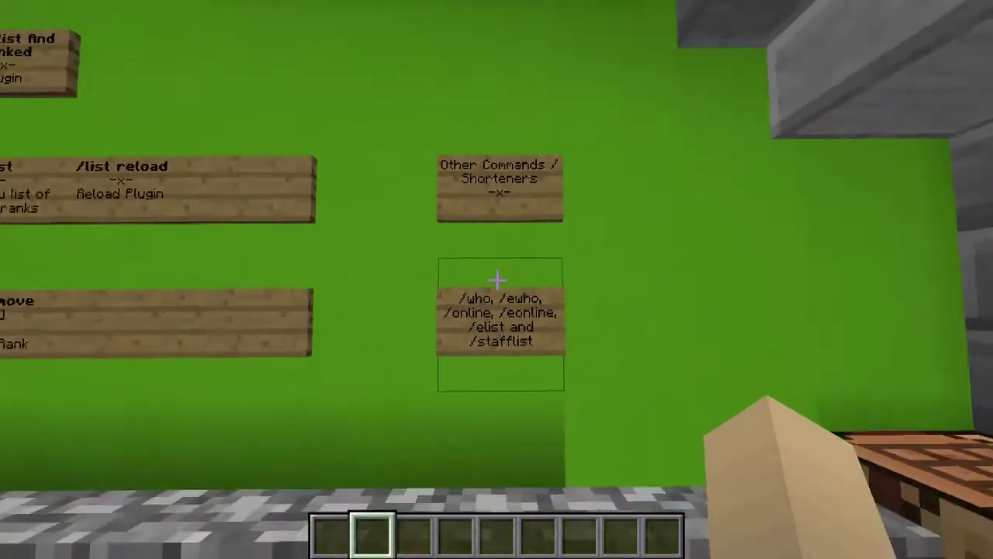
key(w)
key(w)
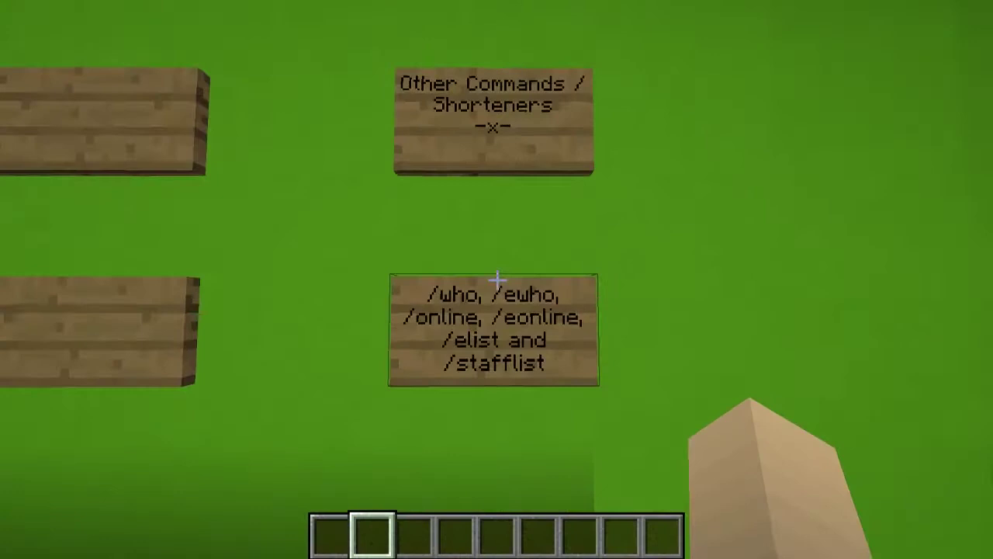
Run the /who and /elist shortcuts and read the repeated 1/100 staff list.
key(slash)
text(who)
key(Return)
key(t)
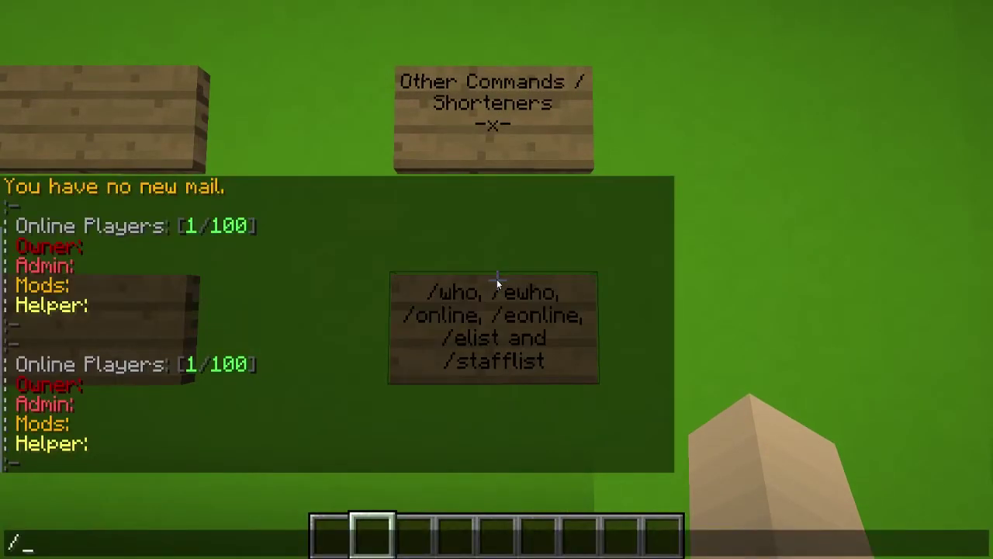
text(/elist)
key(Return)
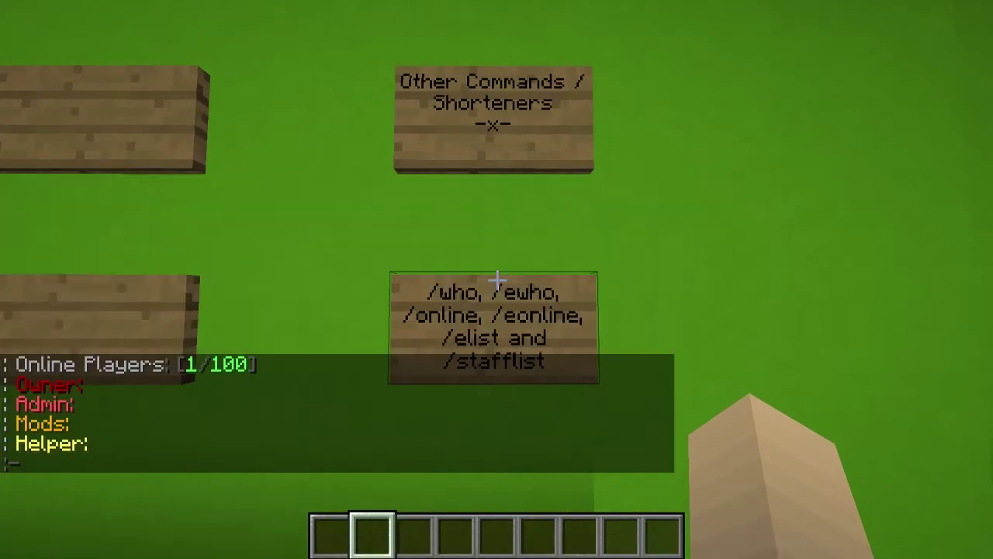
key(s)
key(t)
key(Escape)
key(s)
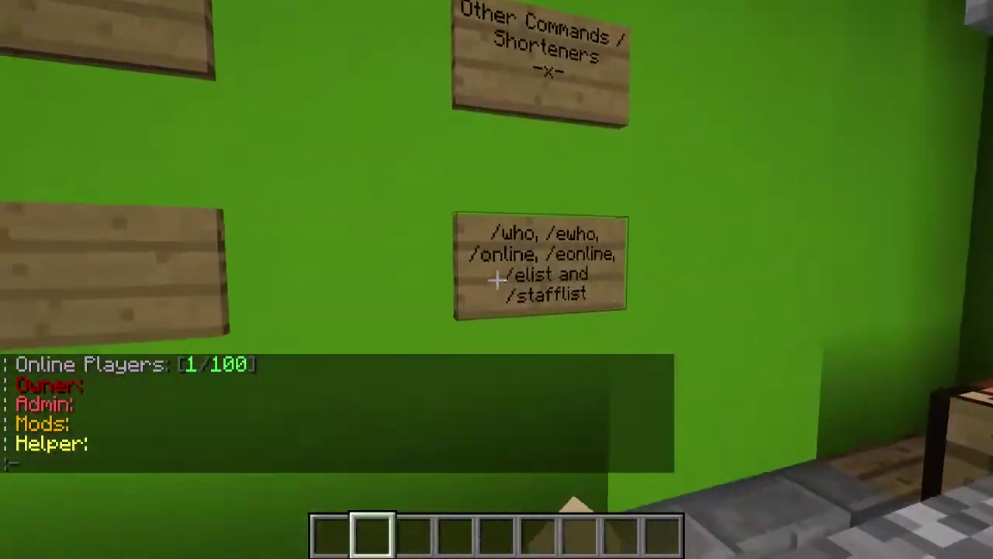
Run /list, then /list hide to vanish from the staff list.
key(w)
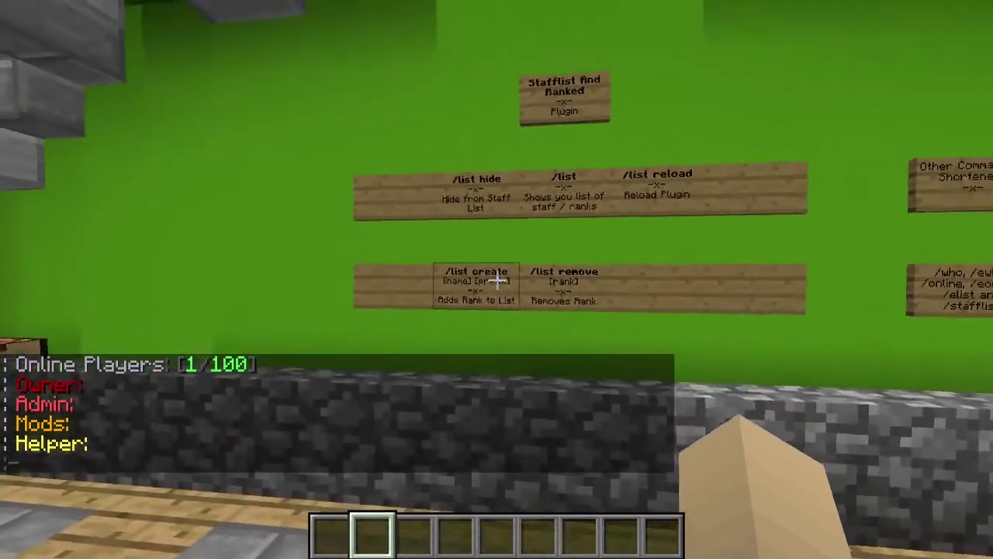
click(497, 281)
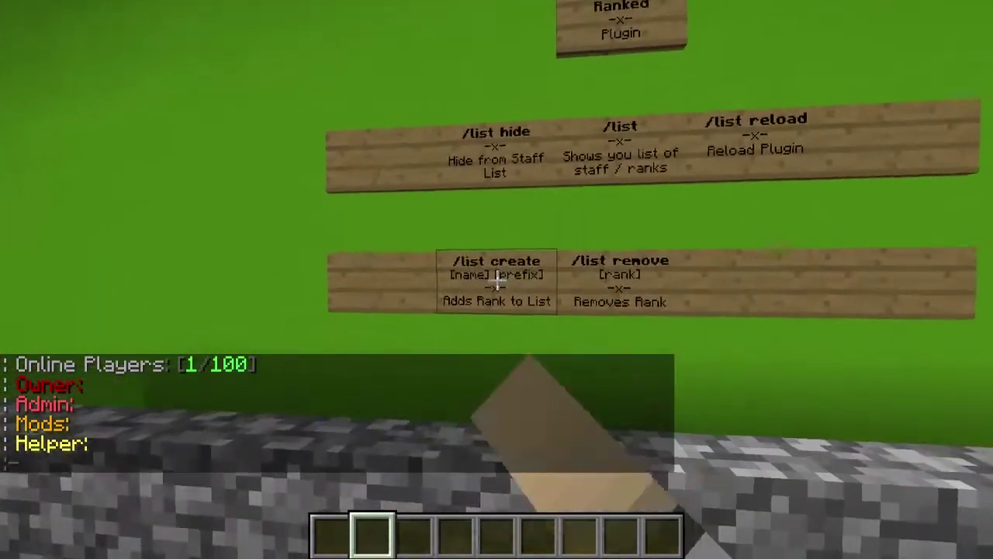
key(slash)
text(list)
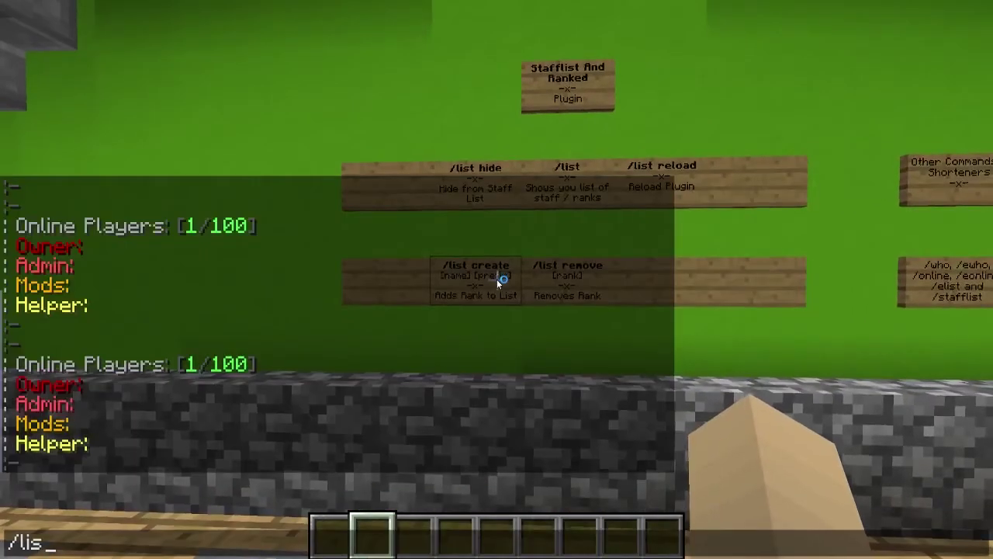
key(Return)
key(slash)
text(list hide)
key(Return)
key(t)
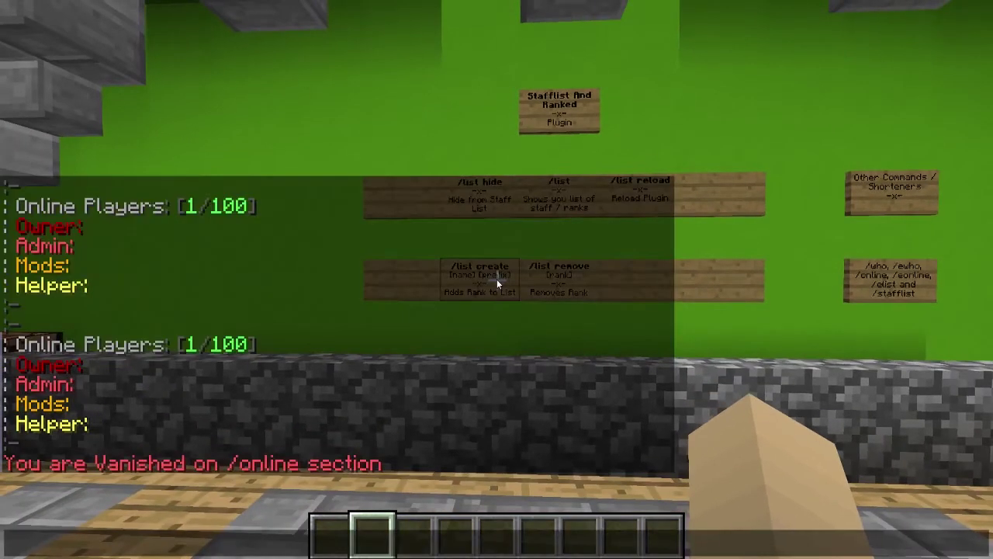
key(Escape)
Check /list while vanished, then run /list hide again to become Visible on /online.
key(slash)
text(list)
key(Return)
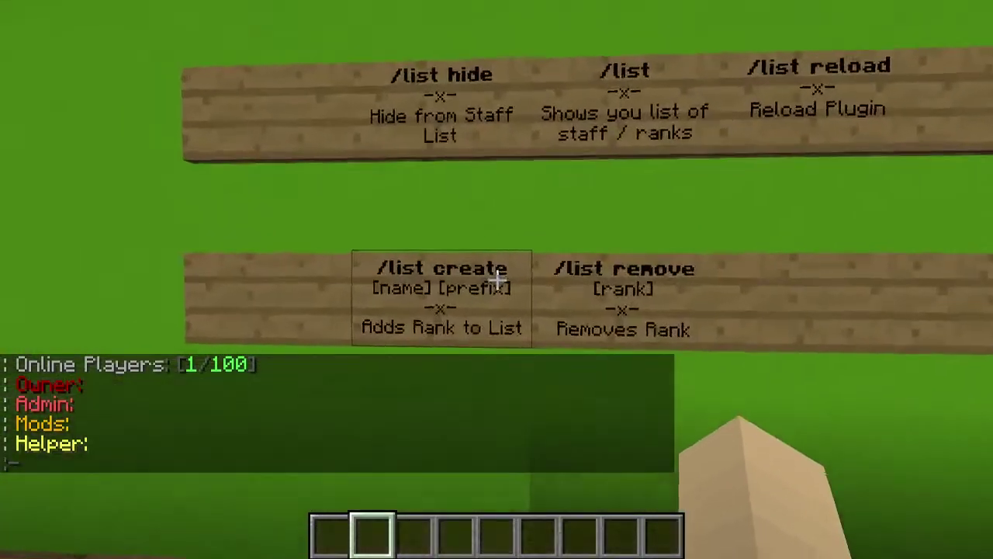
key(t)
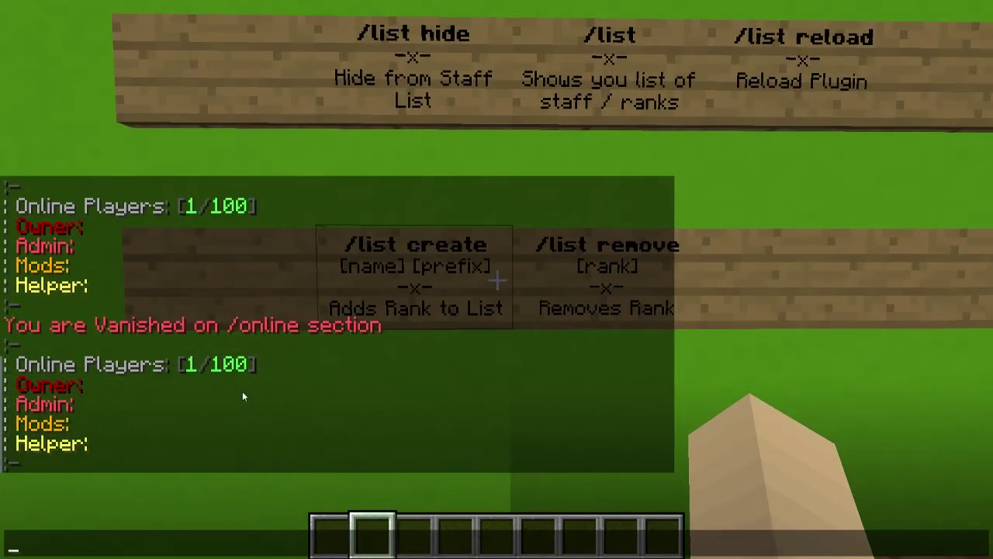
key(Escape)
key(slash)
text(list hide)
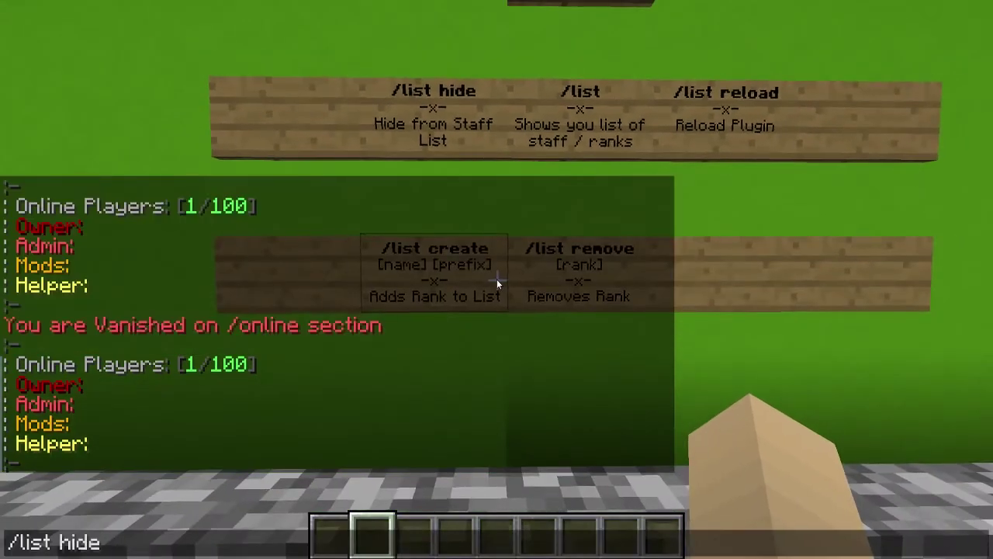
key(BackSpace)
key(BackSpace)
key(BackSpace)
key(BackSpace)
key(BackSpace)
text(hide)
key(Return)
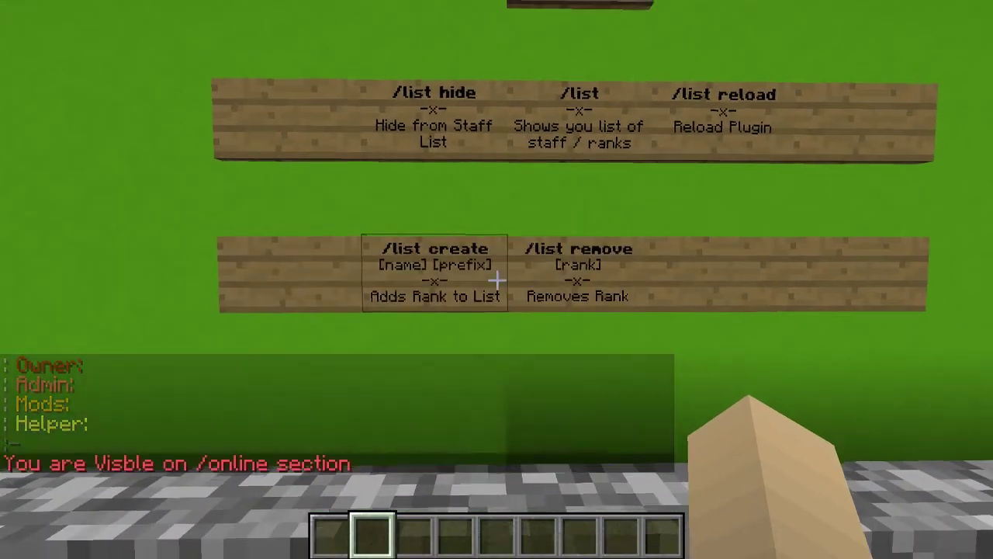
Run /list create BrandsPickled &aBrandsPickled and read the rank-created confirmation in chat.
key(s)
key(w)
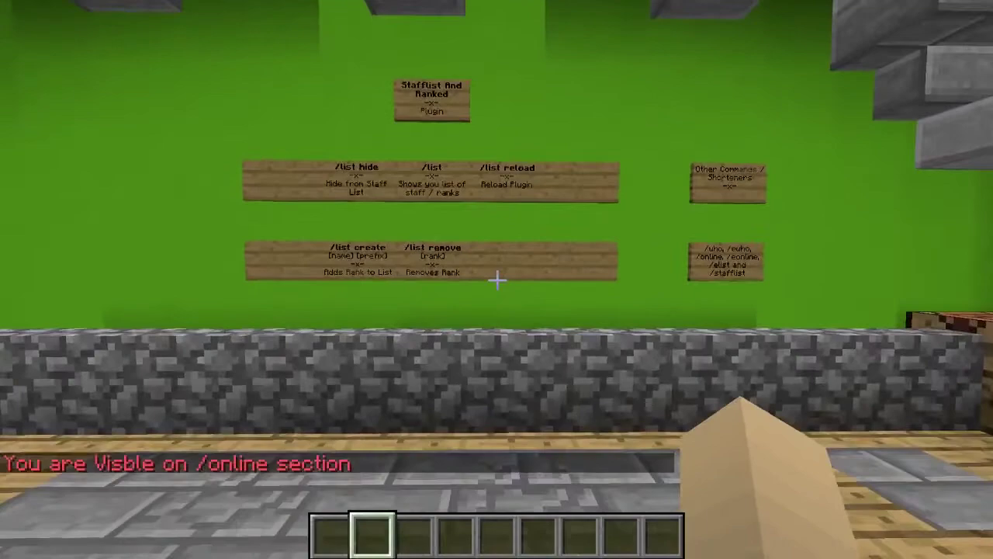
text(s)
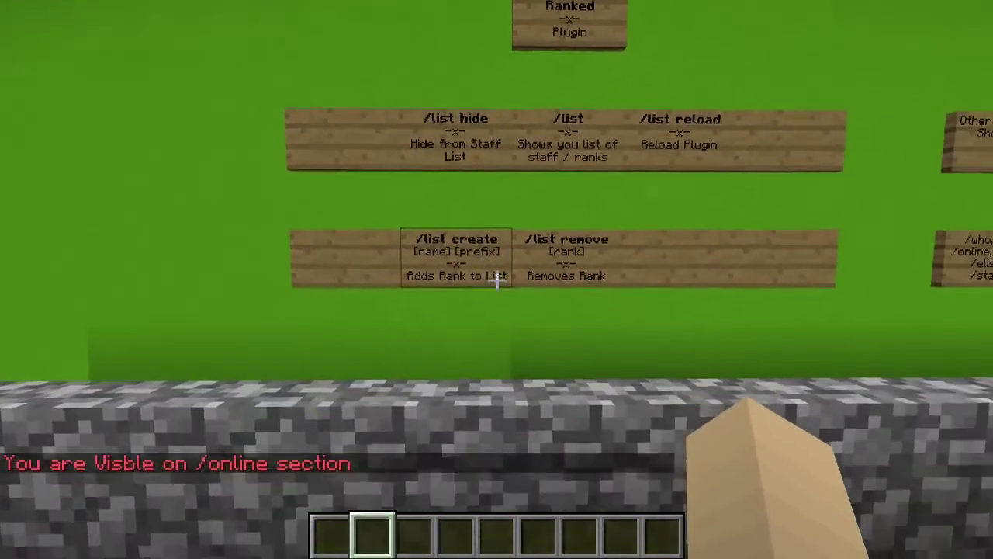
text(/list create )
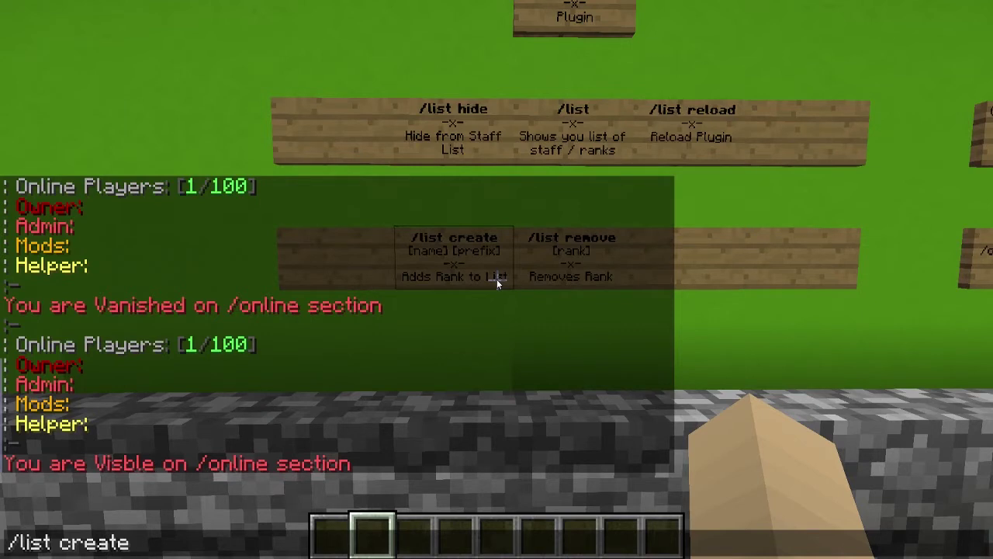
text(Brands Po)
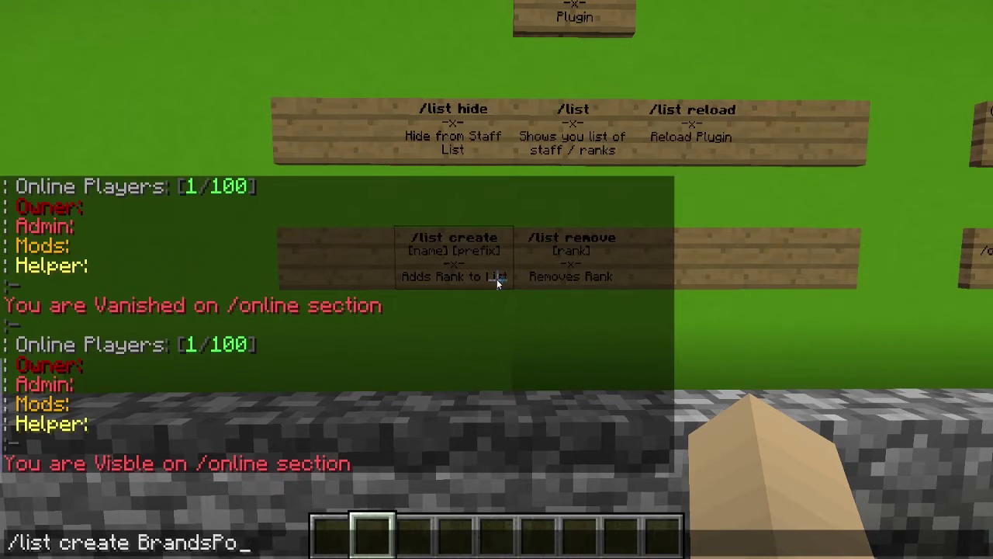
key(BackSpace)
text(ickled &a)
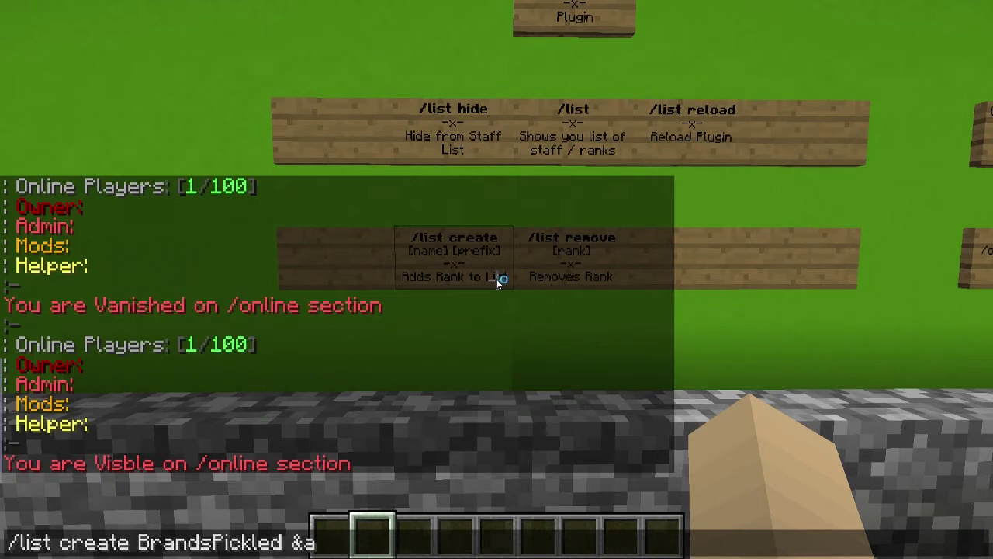
text(BrandsPickled)
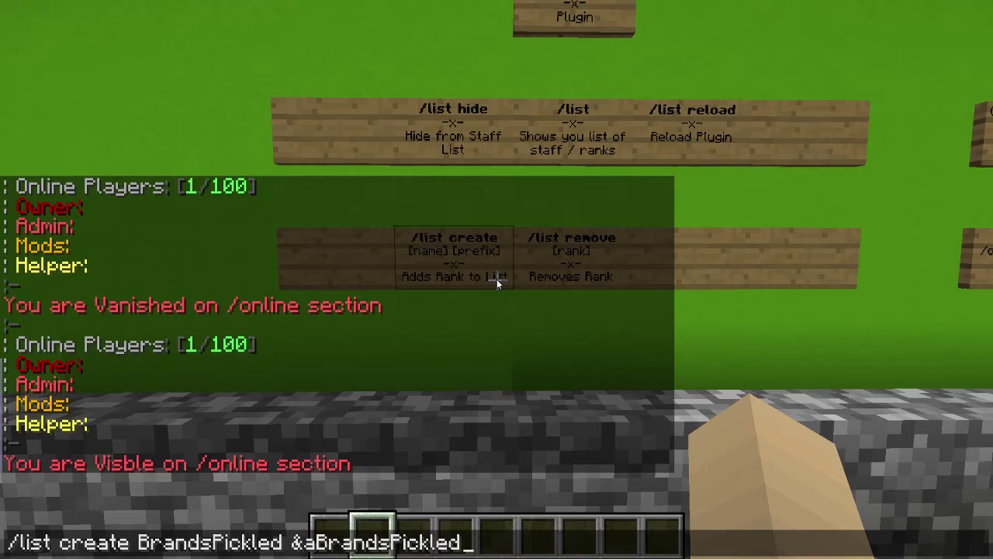
key(Return)
key(s)
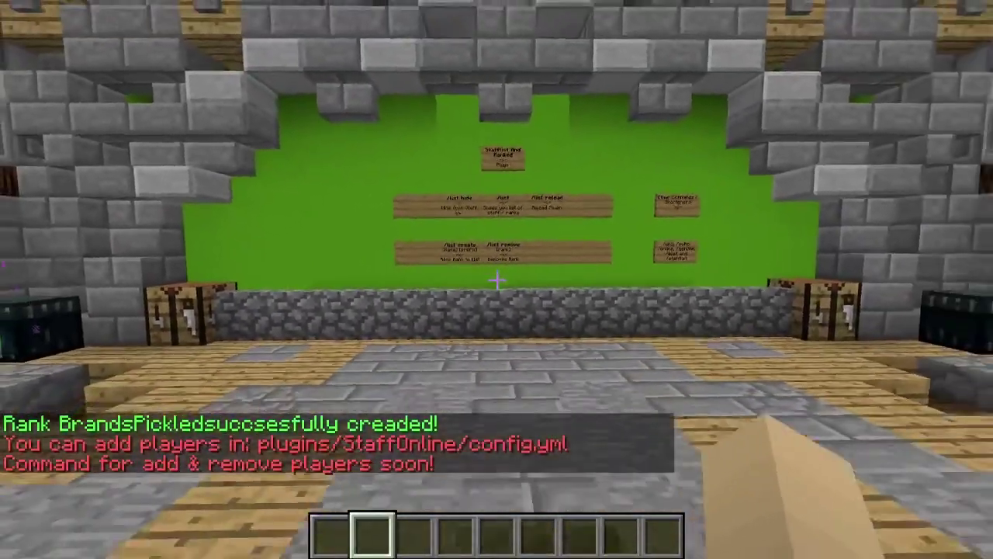
key(w)
key(t)
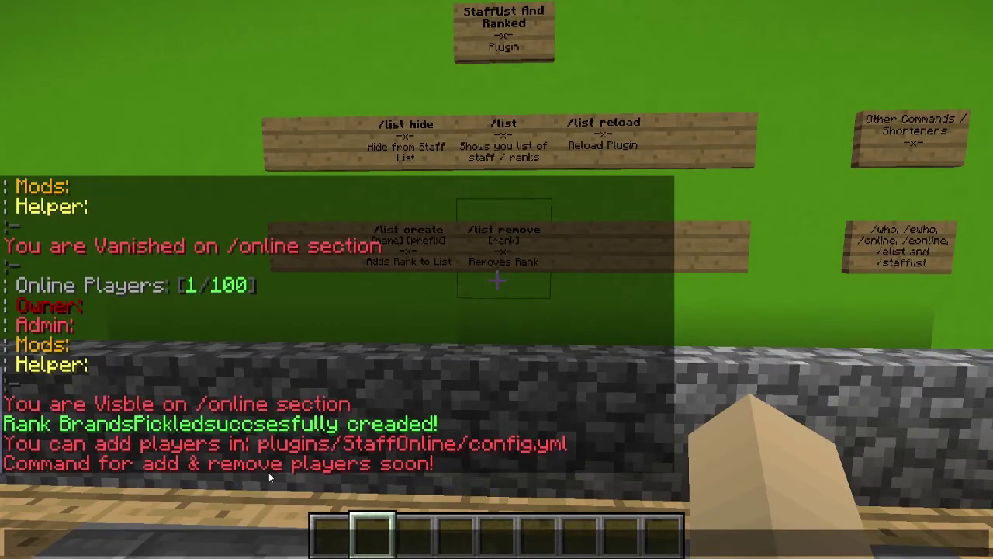
Close chat, step back to the sign wall and reopen the chat history.
key(Escape)
key(s)
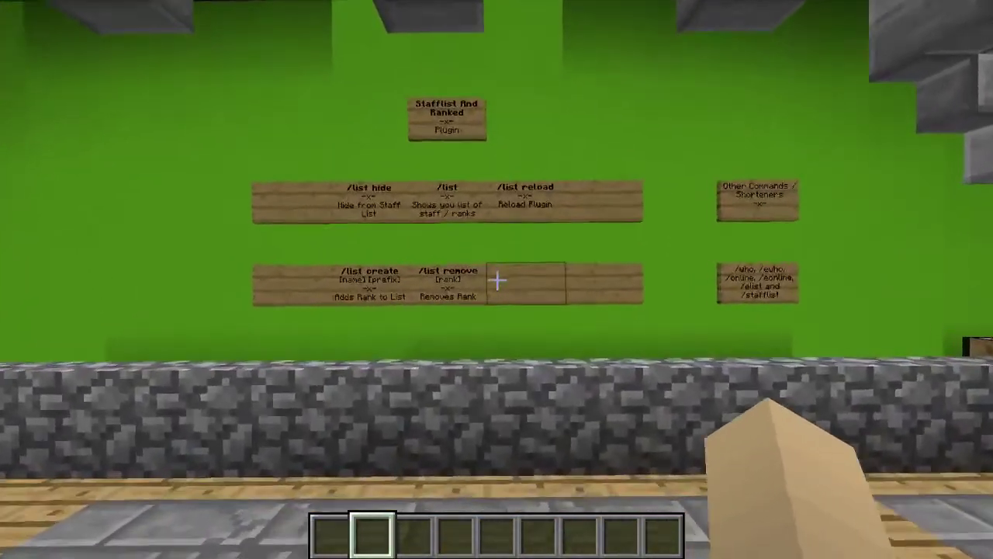
key(w)
key(t)
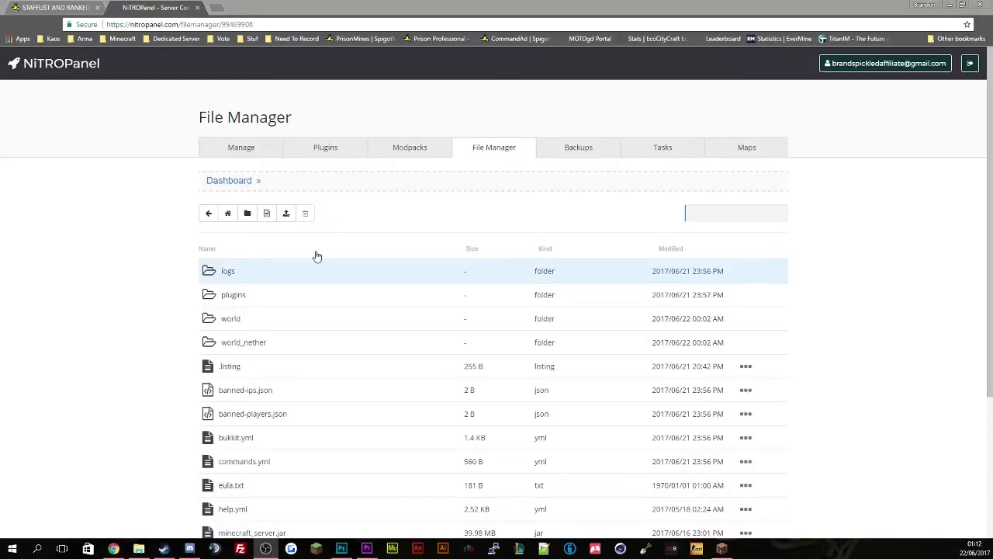
In File Manager, go to plugins > StaffOnline and edit config.yml.
click(233, 295)
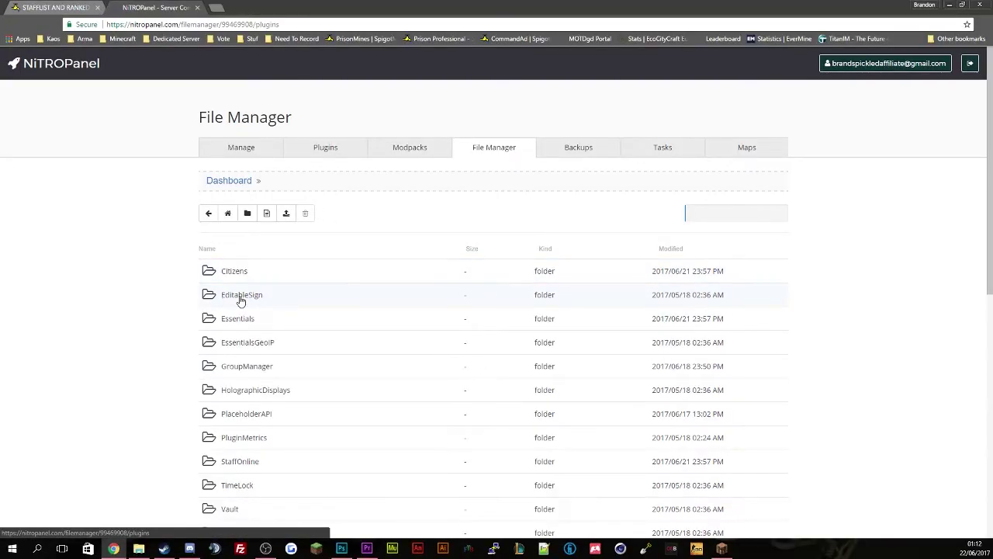
scroll(260, 326, down, 1)
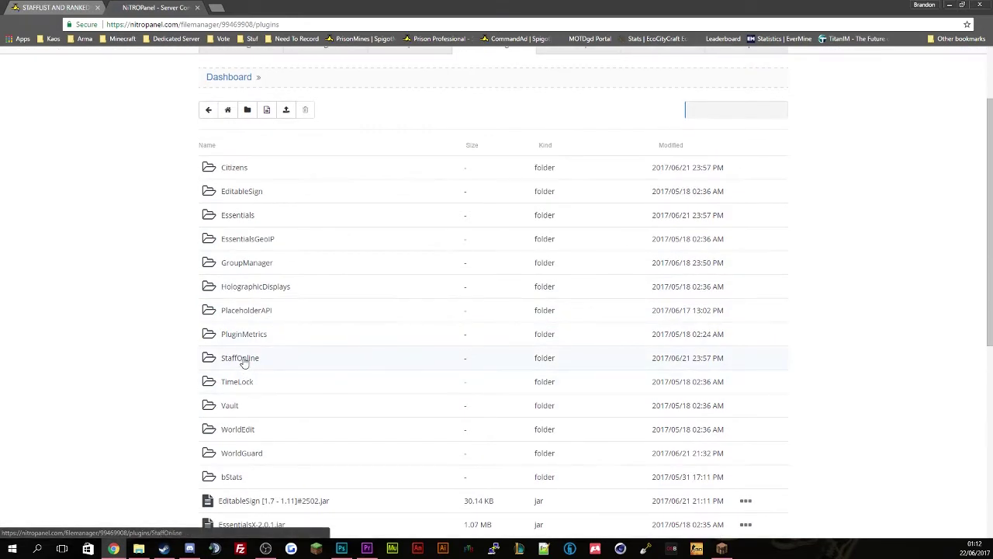
click(241, 358)
right_click(249, 272)
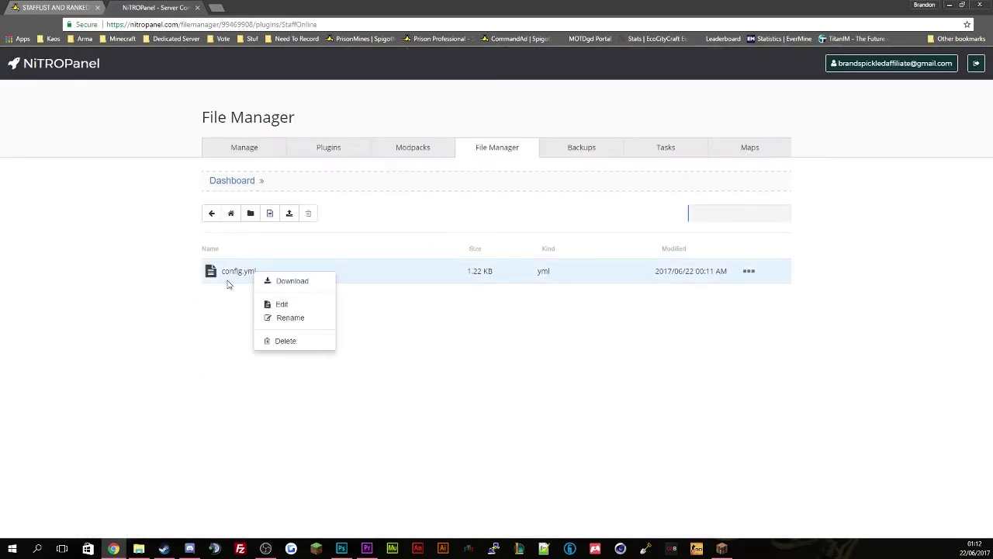
click(282, 303)
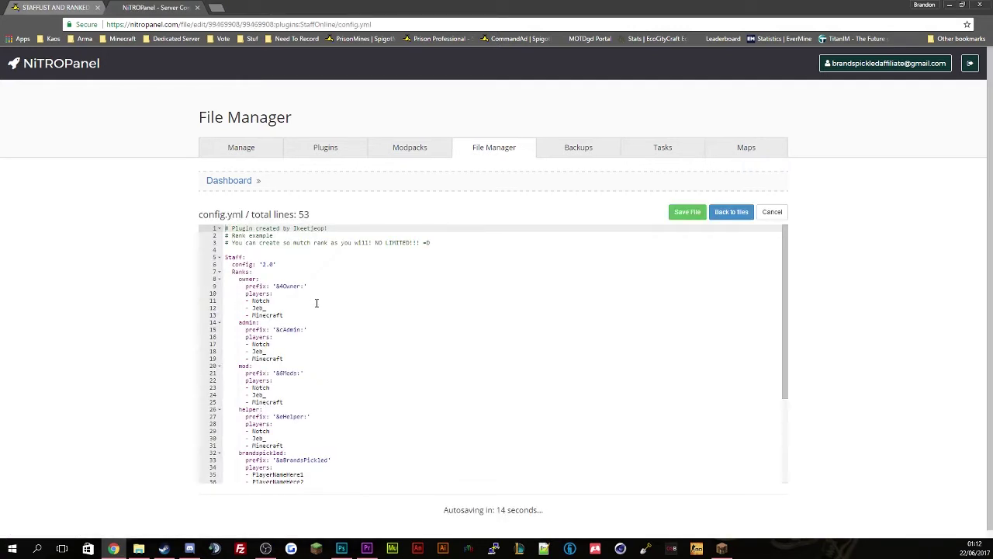
Replace the owner rank's three player names with BrandsPickled.
scroll(317, 303, down, 1)
drag(273, 428, 327, 428)
click(366, 417)
scroll(348, 381, up, 1)
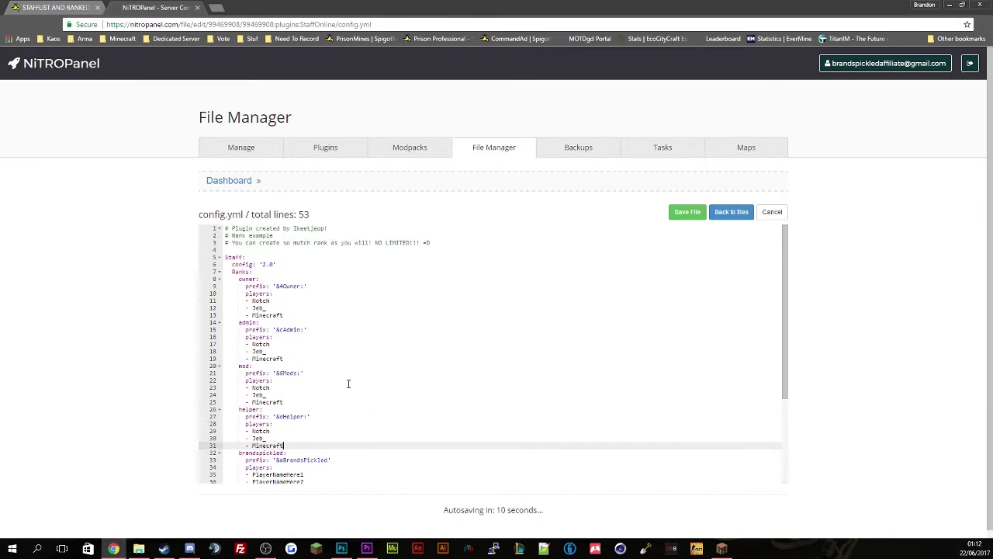
drag(286, 313, 253, 303)
key(BackSpace)
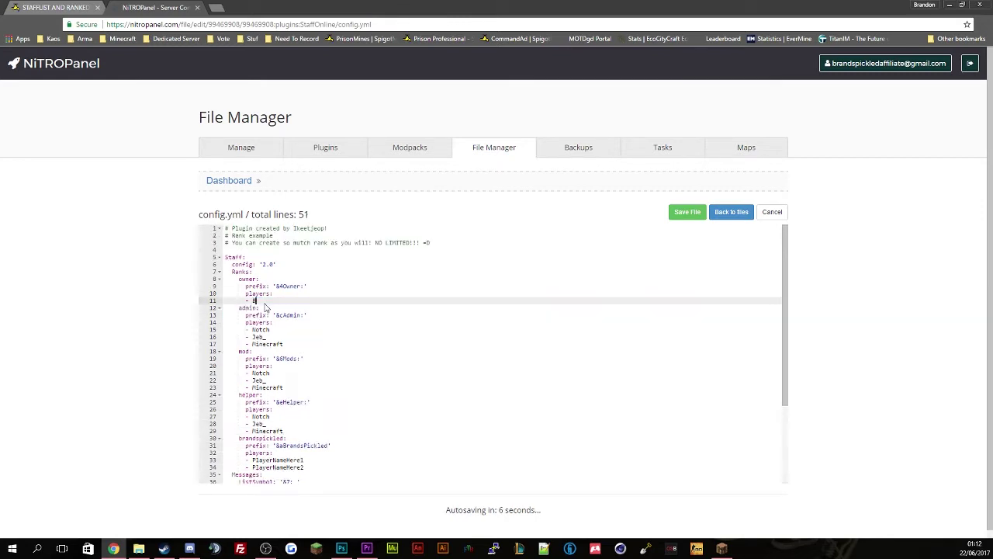
text(BrandsPickled)
Change the Mods prefix colour to &5 and the Helper prefix colour to &2.
drag(285, 344, 252, 332)
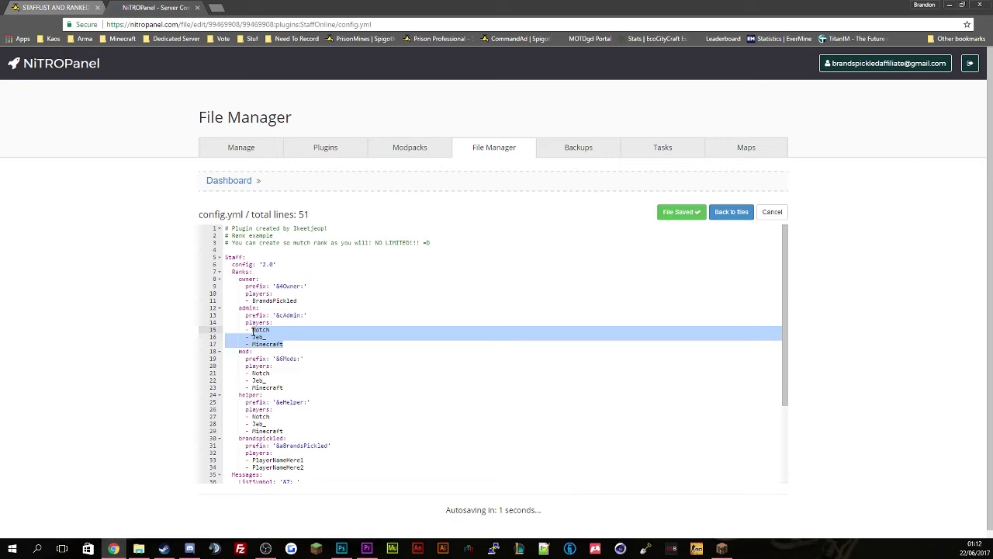
click(291, 358)
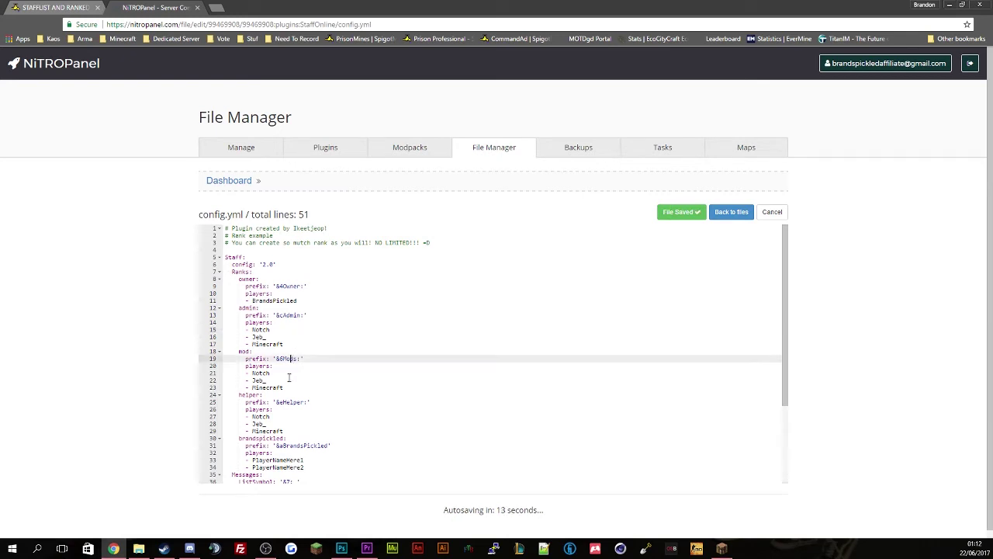
click(287, 386)
click(279, 358)
key(BackSpace)
text(5)
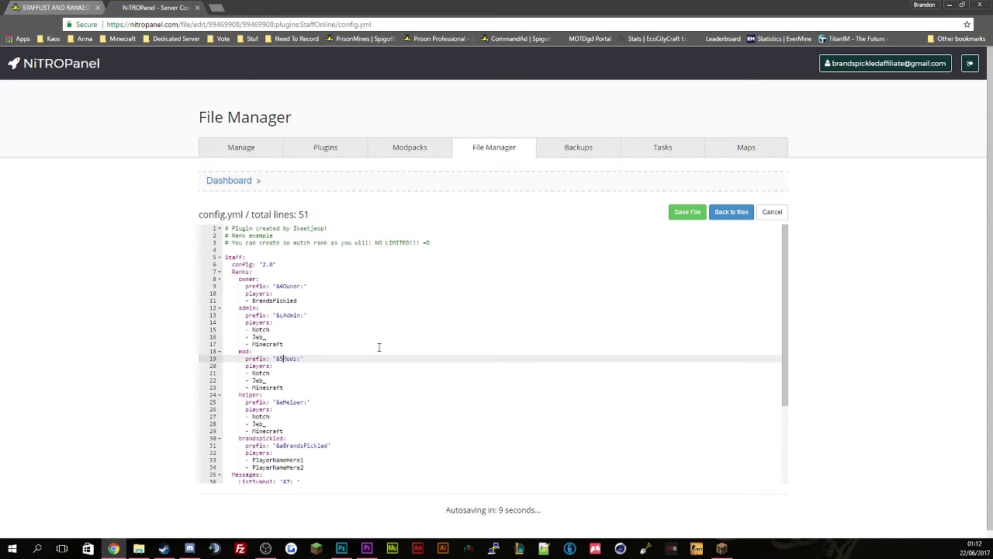
click(281, 315)
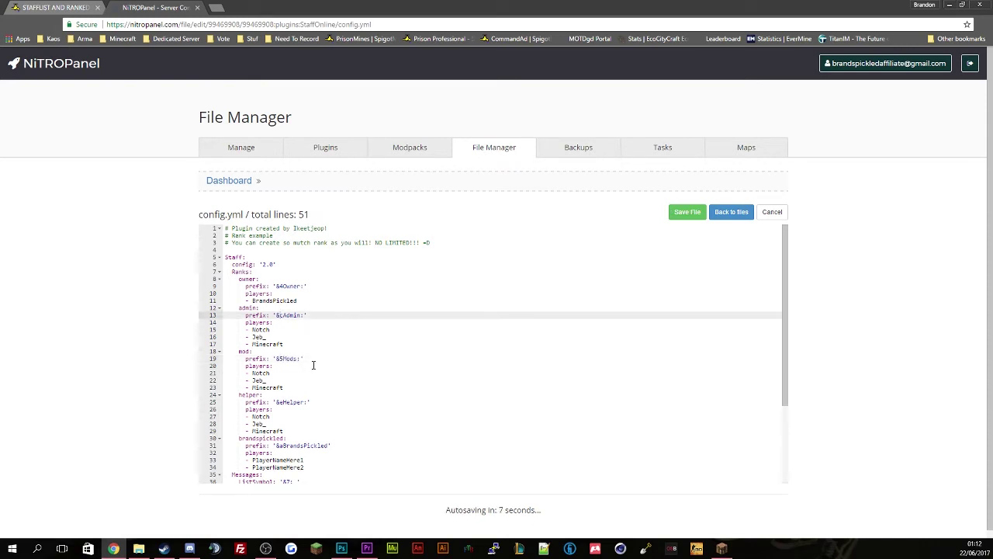
click(284, 401)
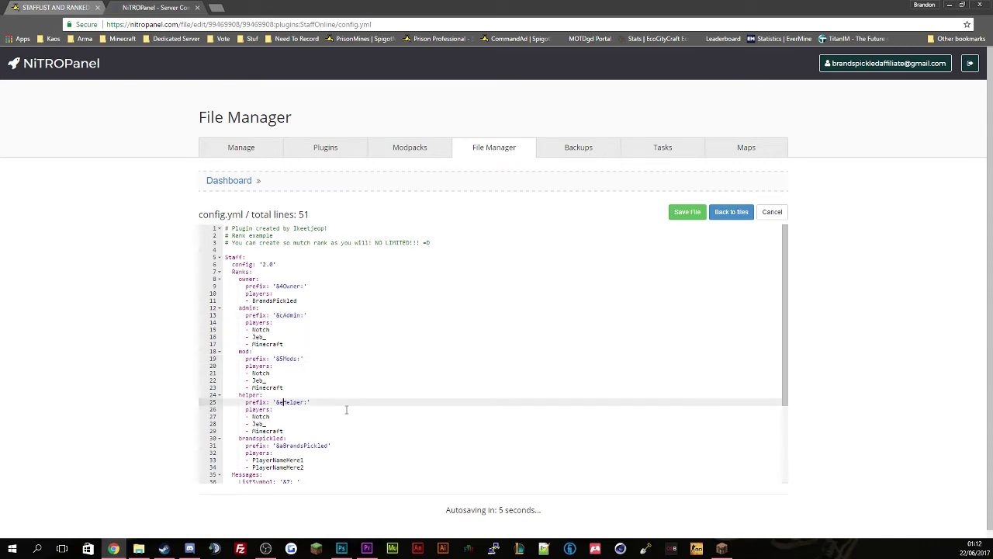
key(BackSpace)
text(2)
Make BrandsPickled the only player under the brandspickled rank, removing the placeholders.
click(298, 445)
scroll(311, 435, down, 1)
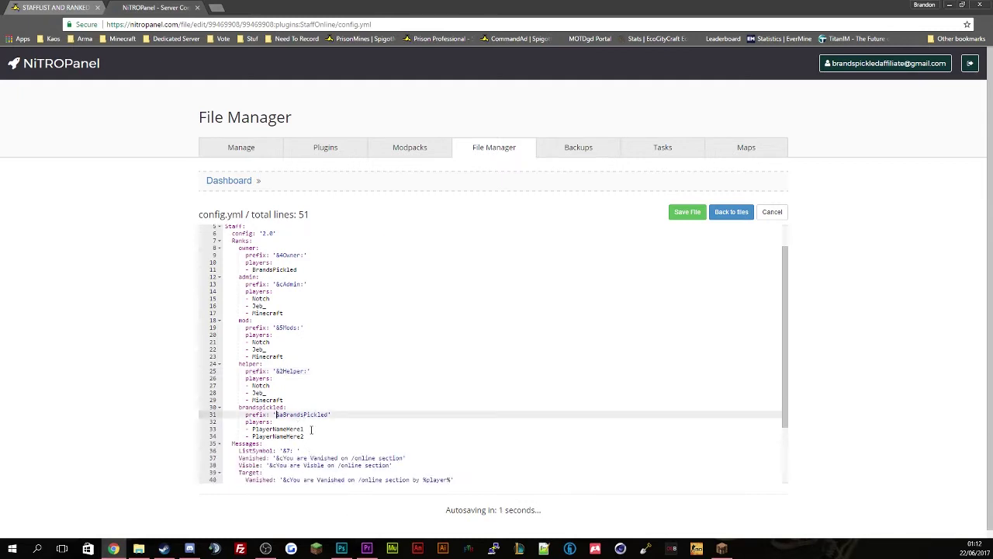
double_click(282, 271)
key(ctrl+c)
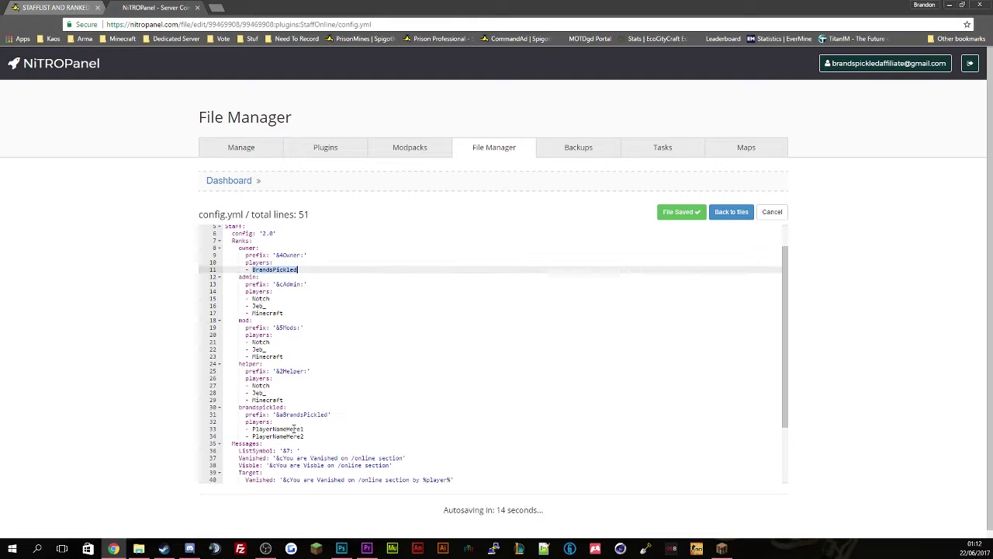
double_click(291, 428)
key(ctrl+v)
drag(304, 436, 178, 440)
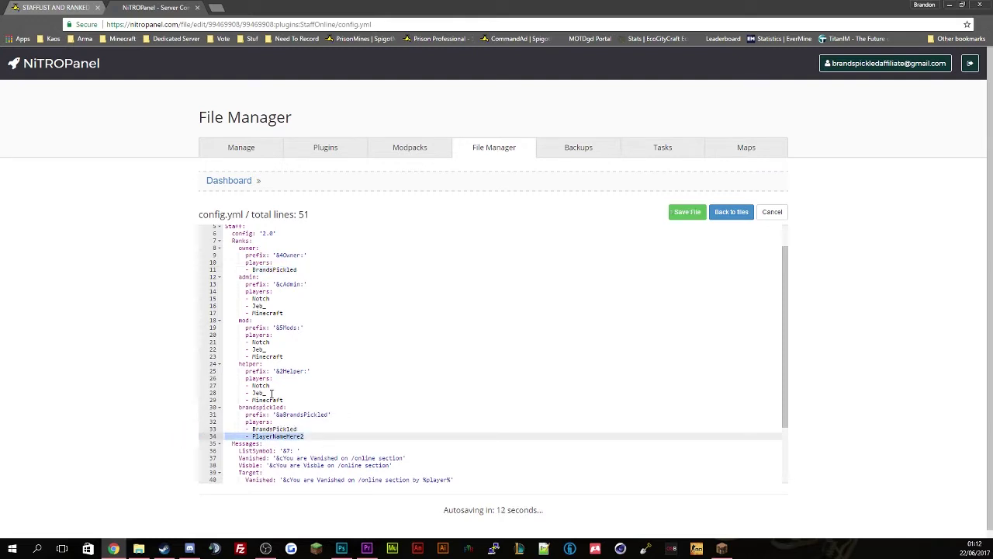
key(BackSpace)
key(BackSpace)
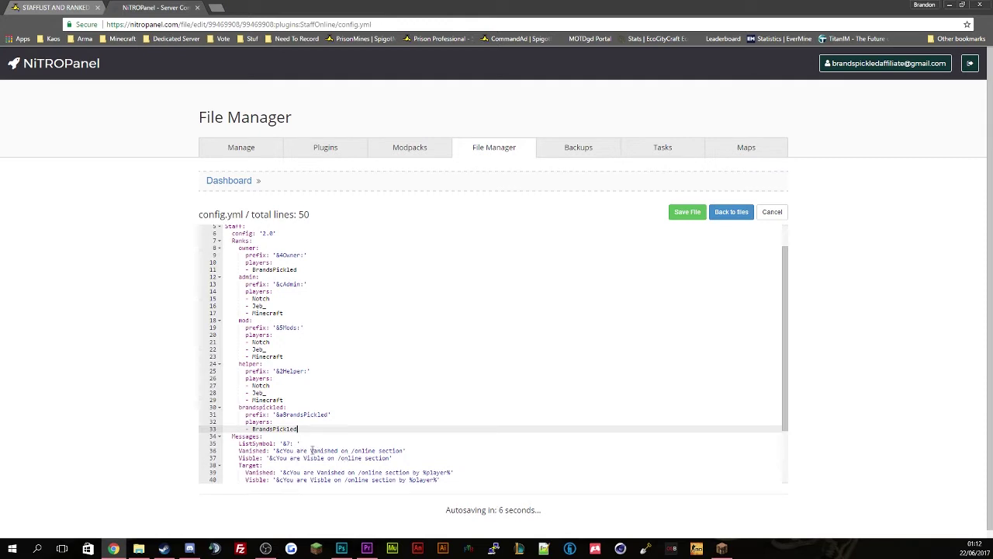
Change the Vanished and Visible messages to end with 'on Staff List' instead of /online.
drag(311, 450, 336, 458)
click(336, 458)
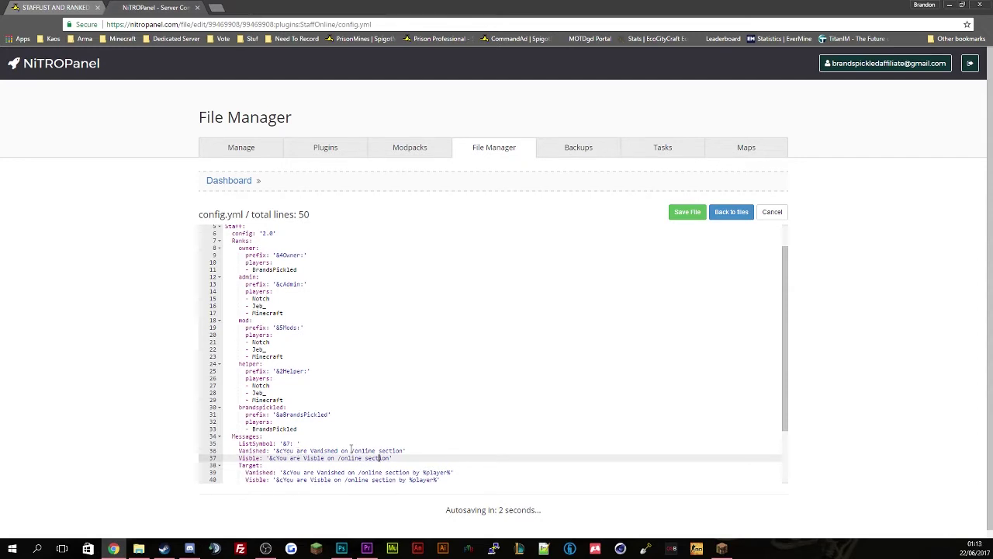
click(354, 450)
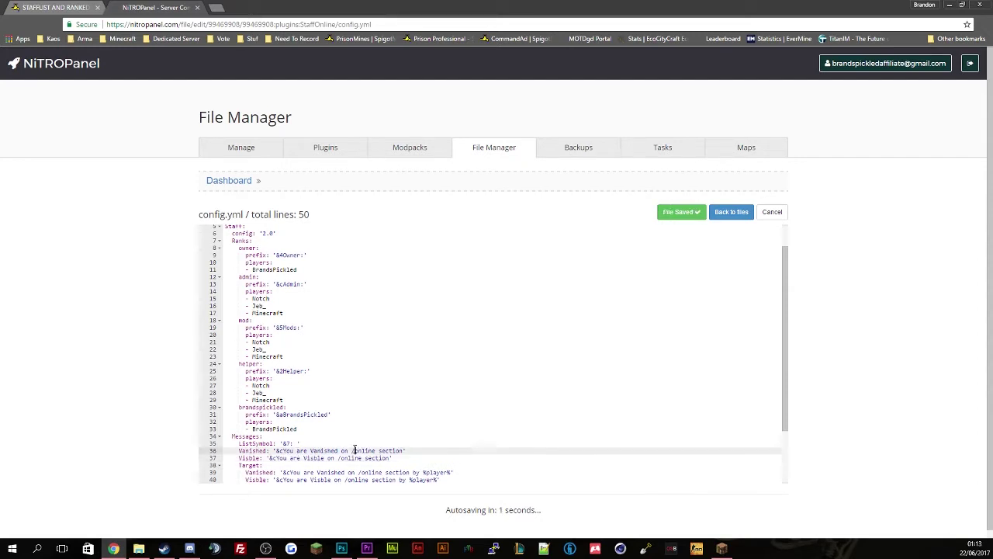
drag(352, 450, 378, 450)
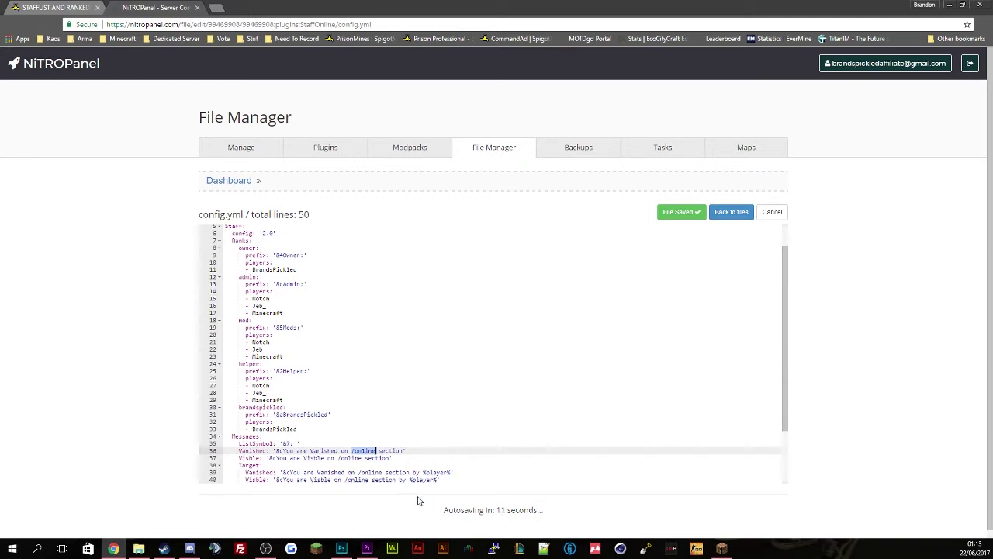
text(s)
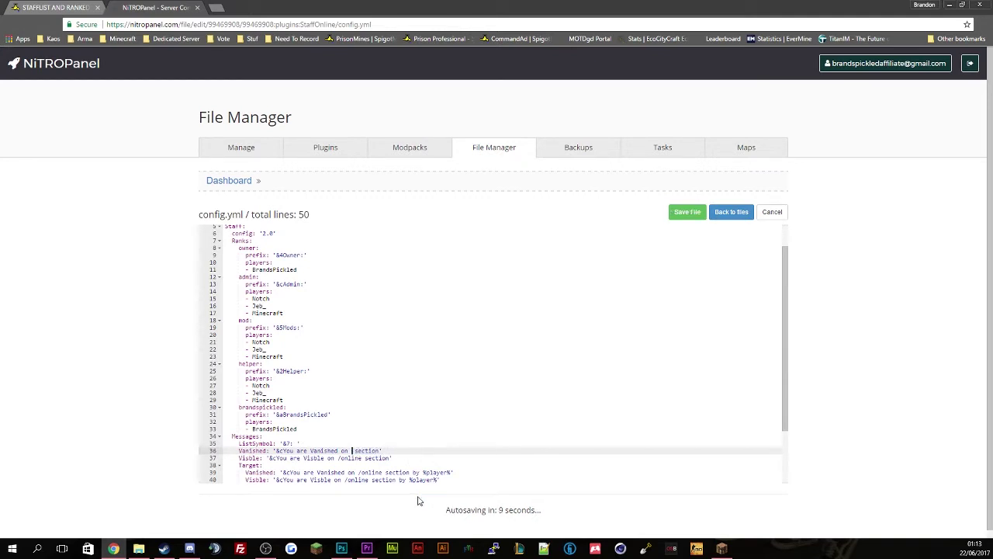
text(taff list s)
drag(397, 450, 413, 450)
key(BackSpace)
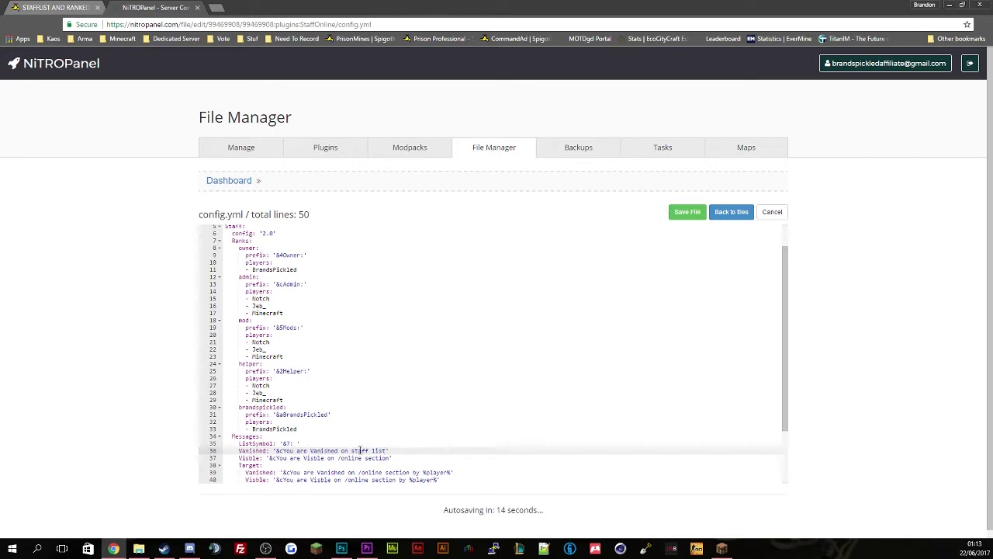
key(Delete)
text(S)
drag(341, 450, 392, 458)
key(ctrl+c)
key(ctrl+v)
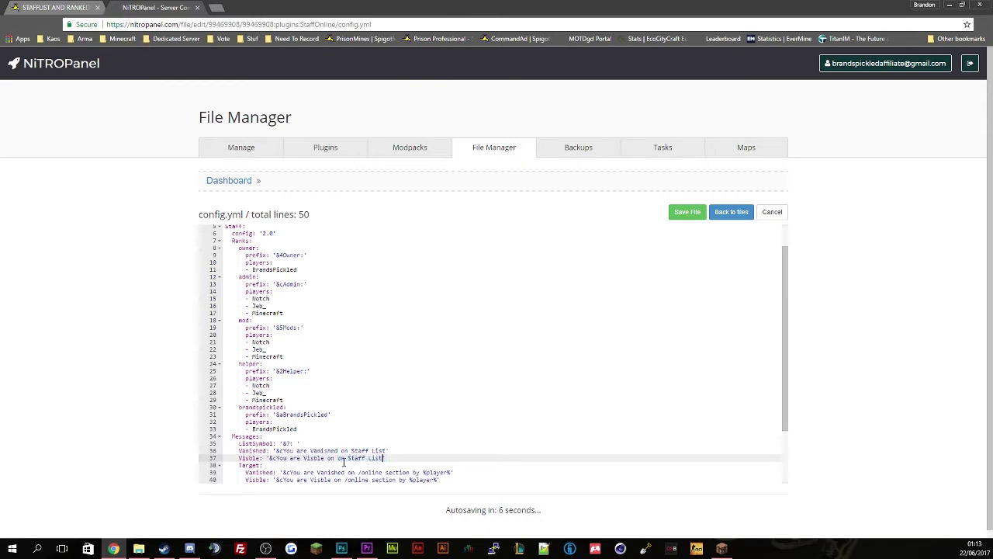
text(')
Add &f and &a colour codes to both messages and delete line 37's duplicate 'on'.
click(335, 450)
text(&)
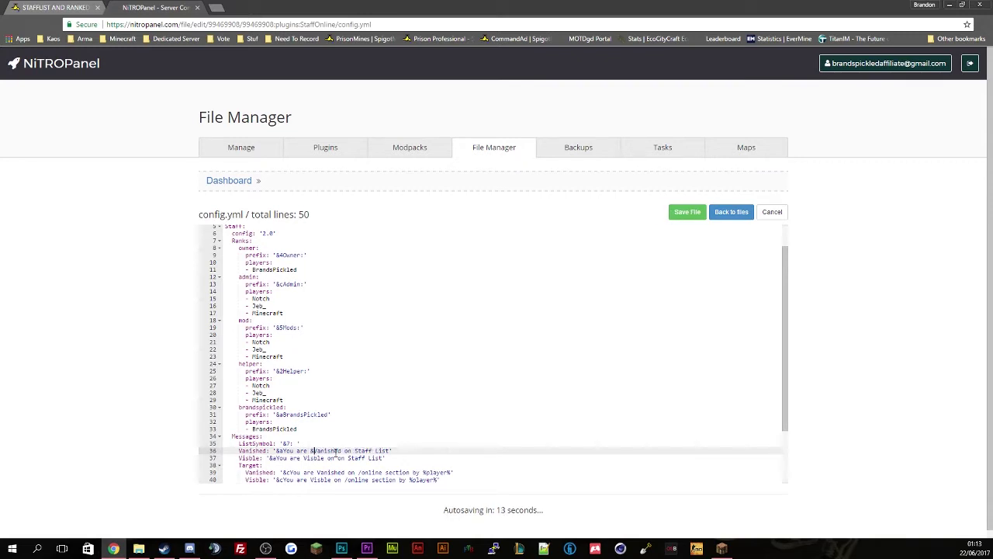
text(e)
key(Down)
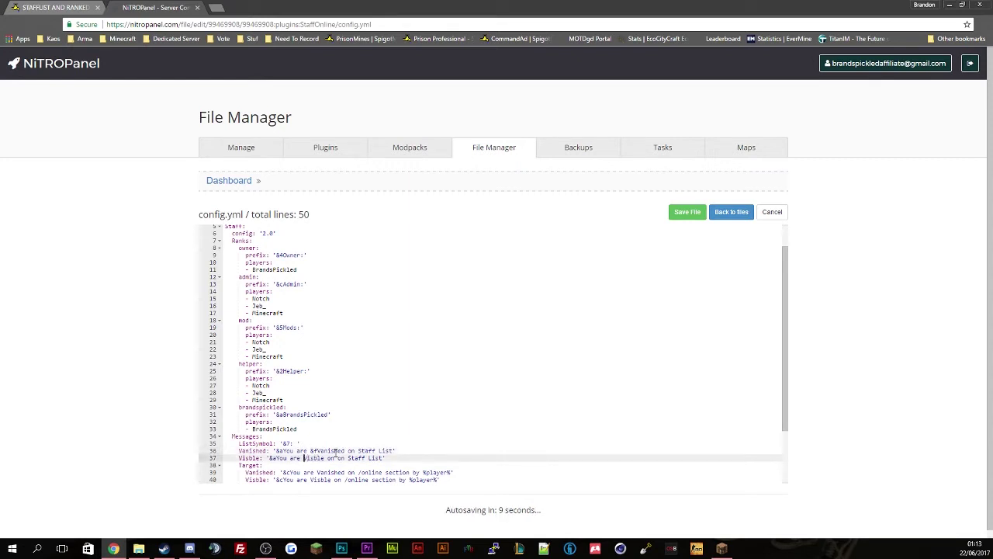
text(&f&a)
key(Up)
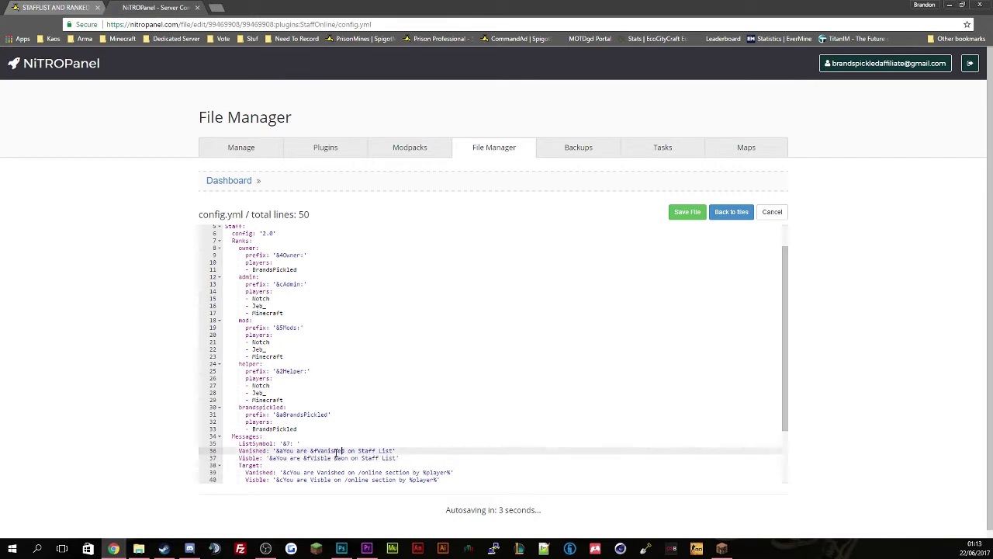
text(&a)
click(359, 457)
key(BackSpace)
key(BackSpace)
key(BackSpace)
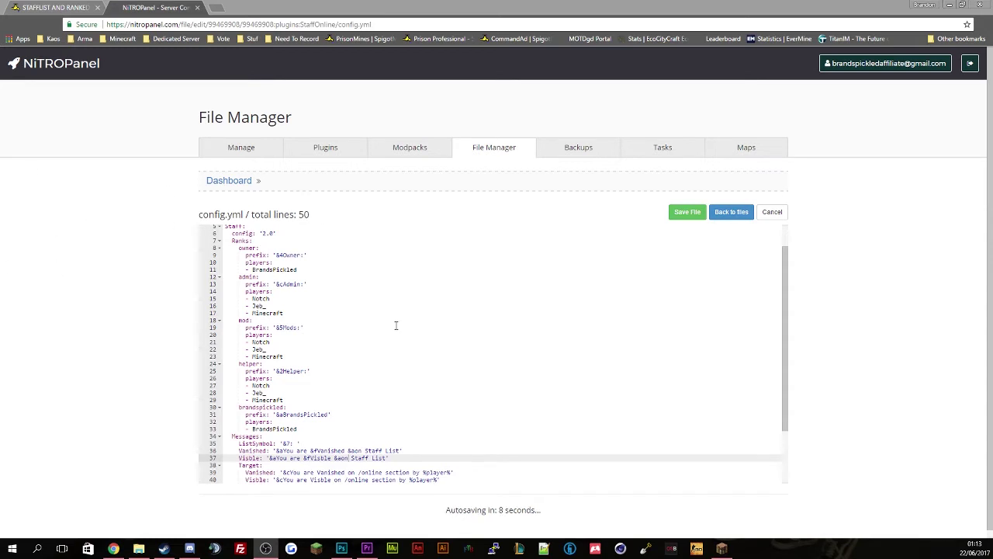
scroll(405, 461, down, 1)
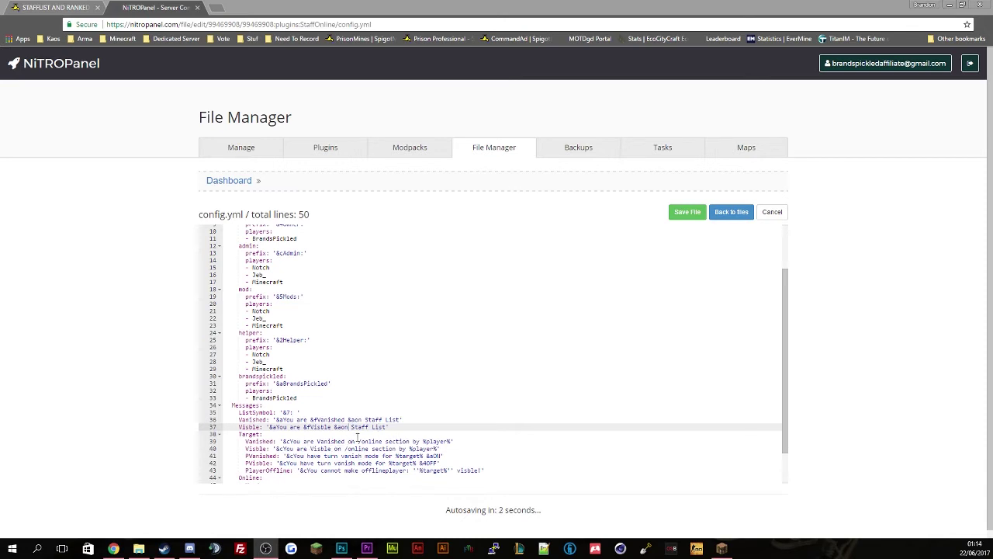
Paste the 'on Staff List' wording into Target Visible (line 40) and Target Vanished (line 39), setting &a.
drag(389, 427, 440, 449)
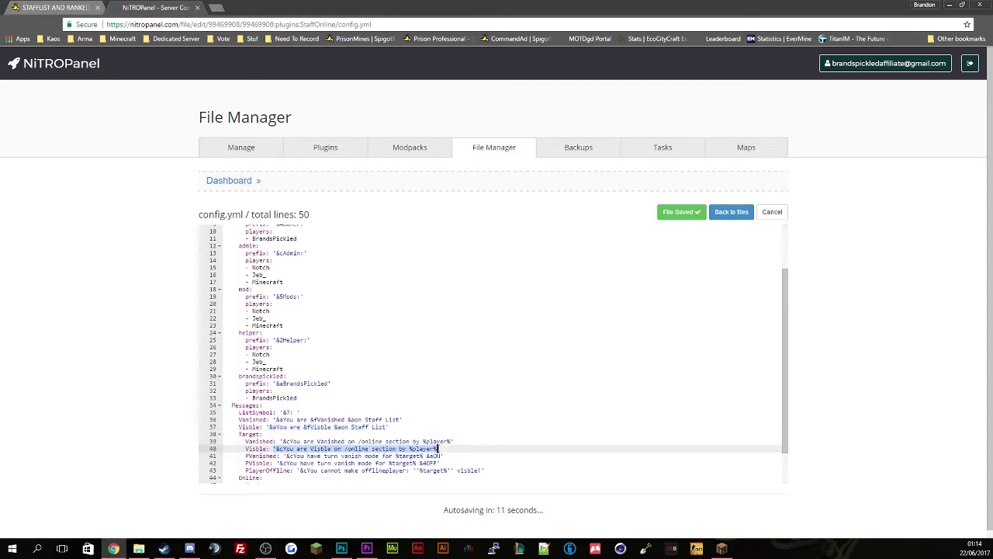
drag(390, 427, 398, 449)
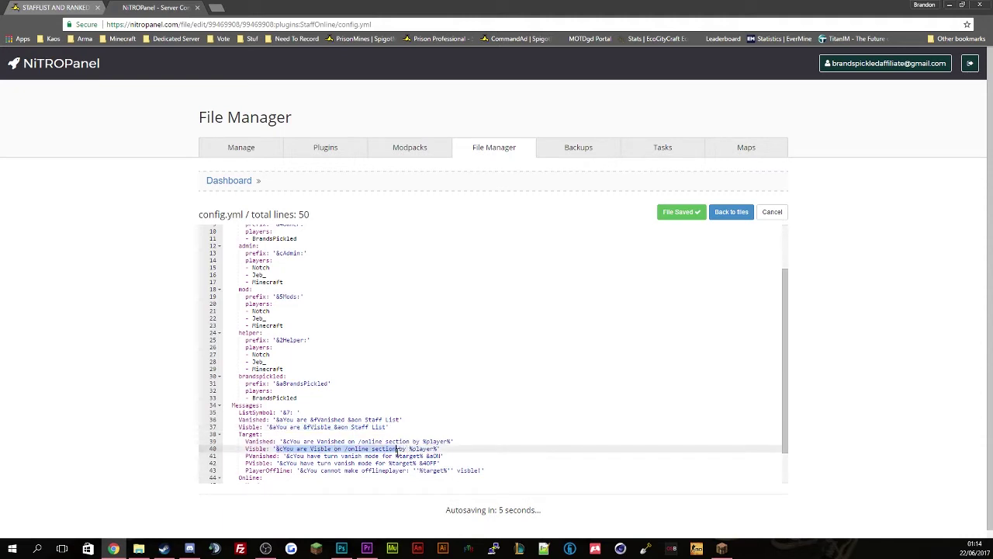
key(ctrl+v)
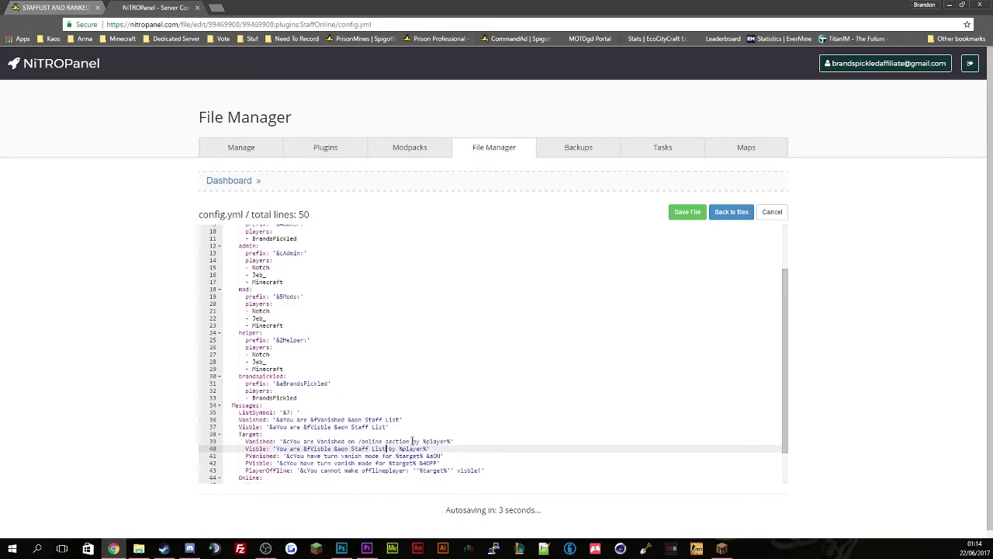
drag(402, 419, 277, 419)
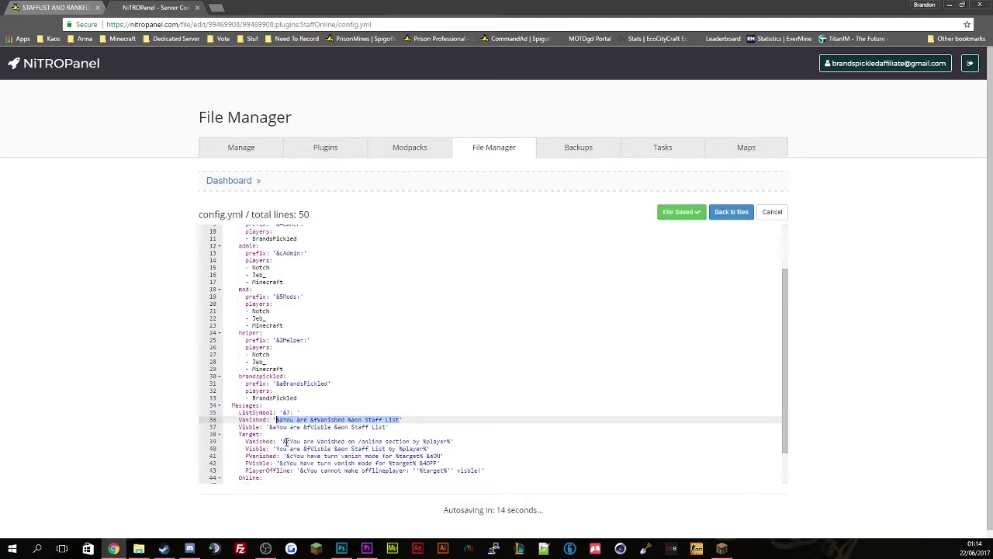
click(285, 441)
key(Delete)
text(a)
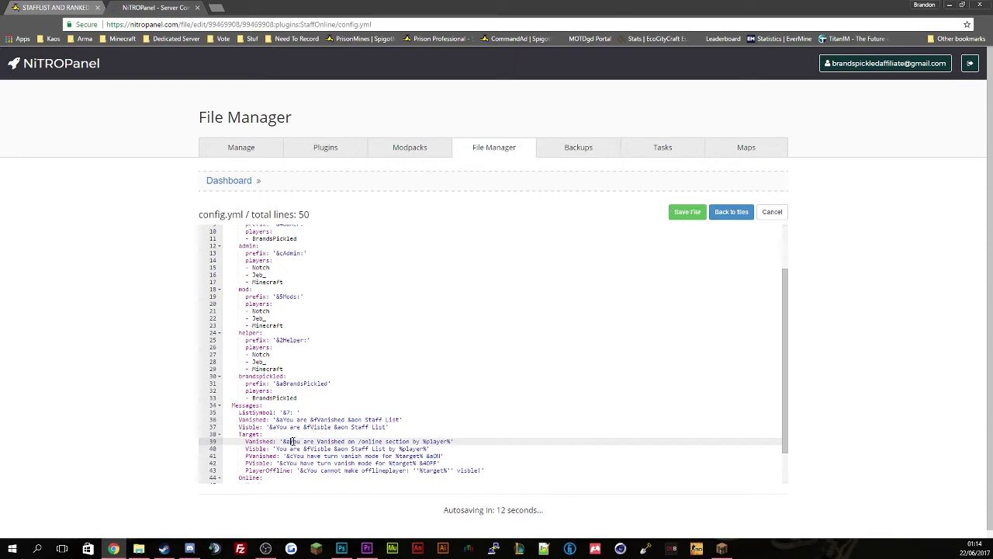
drag(293, 441, 416, 442)
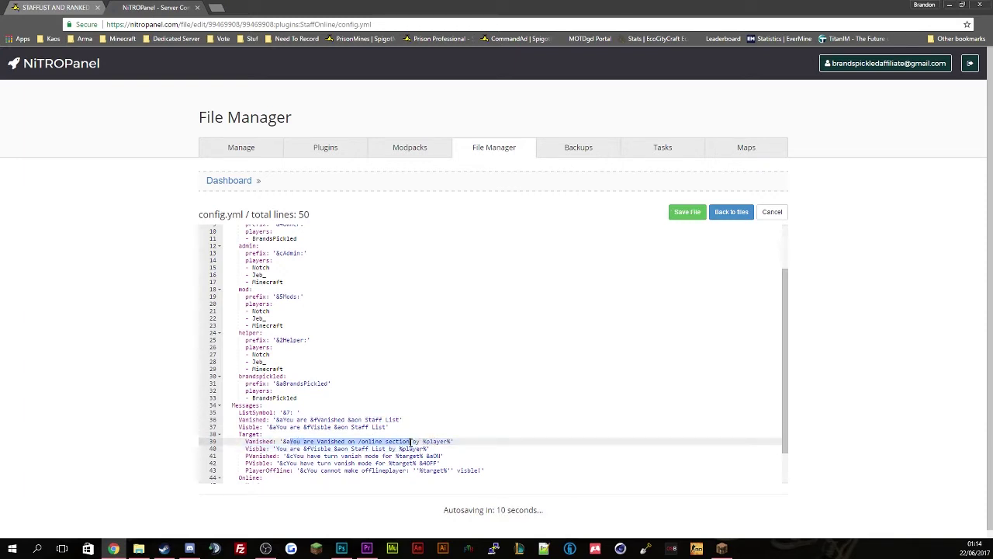
key(ctrl+v)
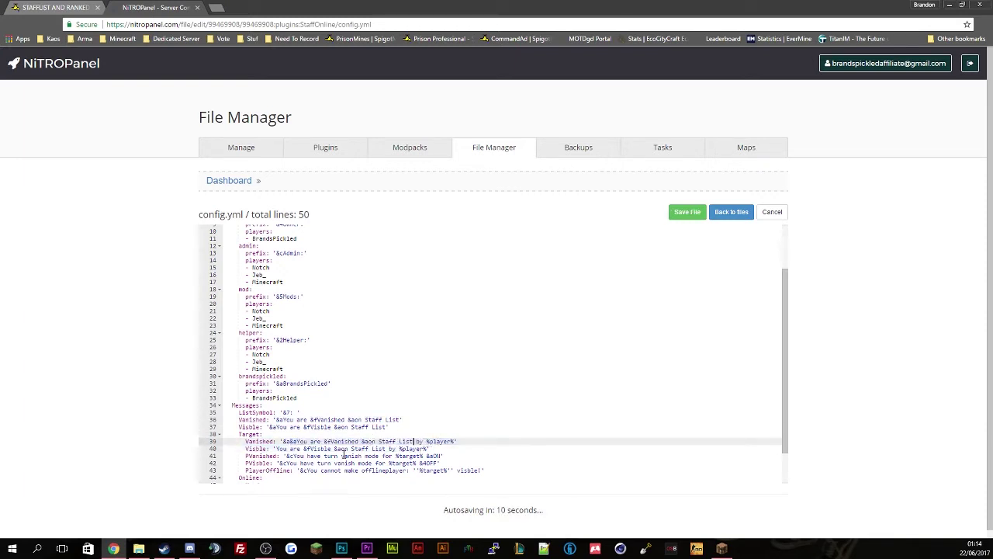
Prefix line 40's Target Visible message with &a and review the PVanished and PlayerOffline messages.
click(277, 449)
text(&a)
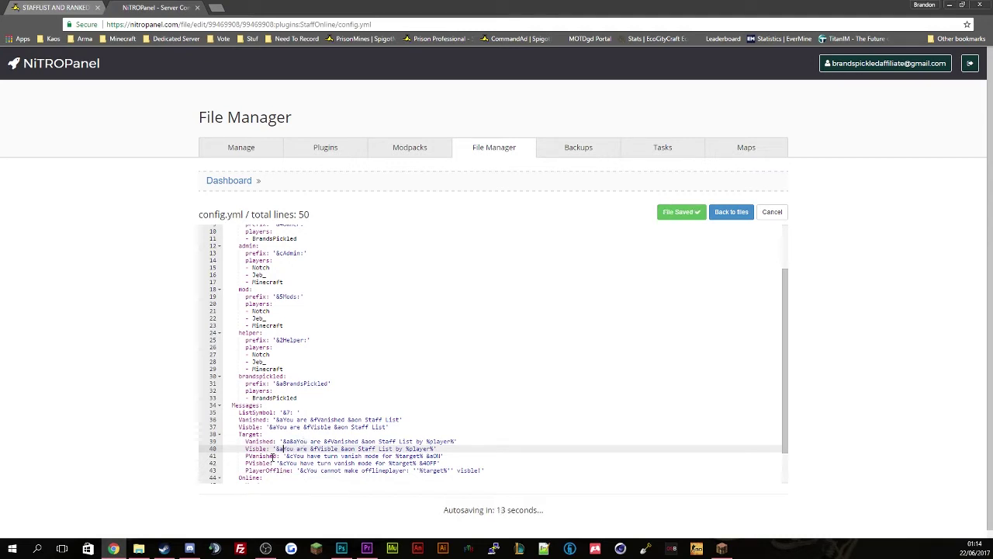
drag(285, 457, 367, 456)
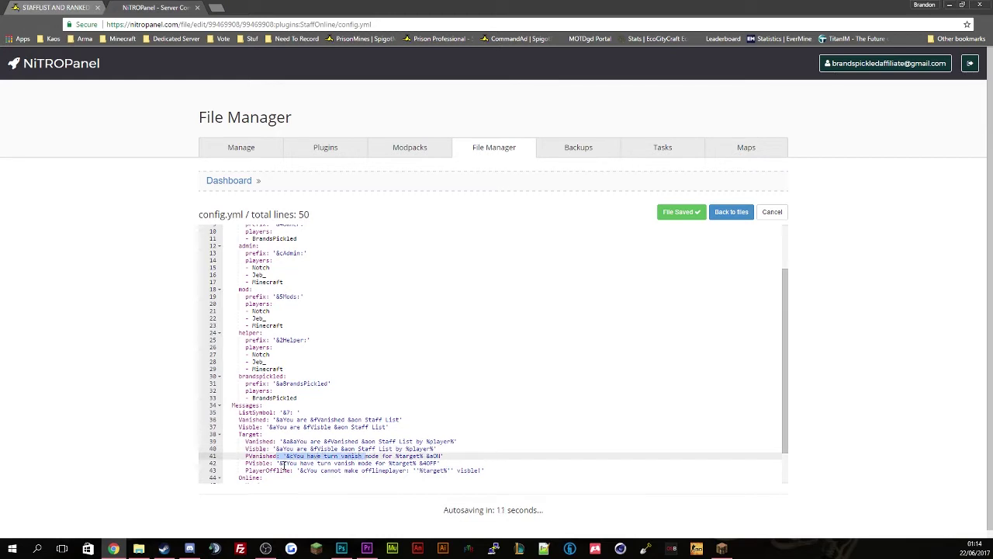
drag(281, 469, 389, 470)
scroll(389, 470, down, 1)
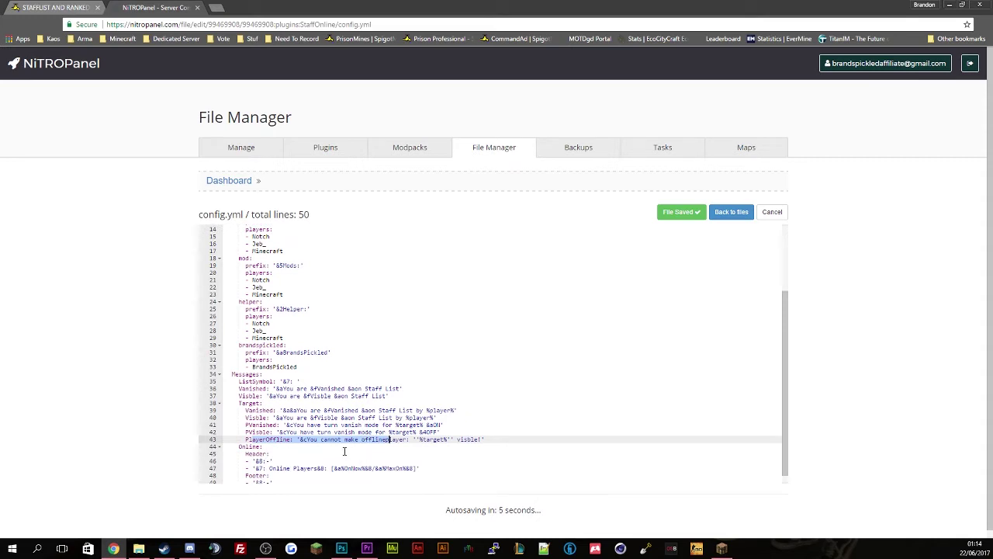
Change the line-47 header in config.yml from 'Online Players' to 'Online Staff'.
scroll(345, 450, down, 1)
scroll(295, 453, down, 1)
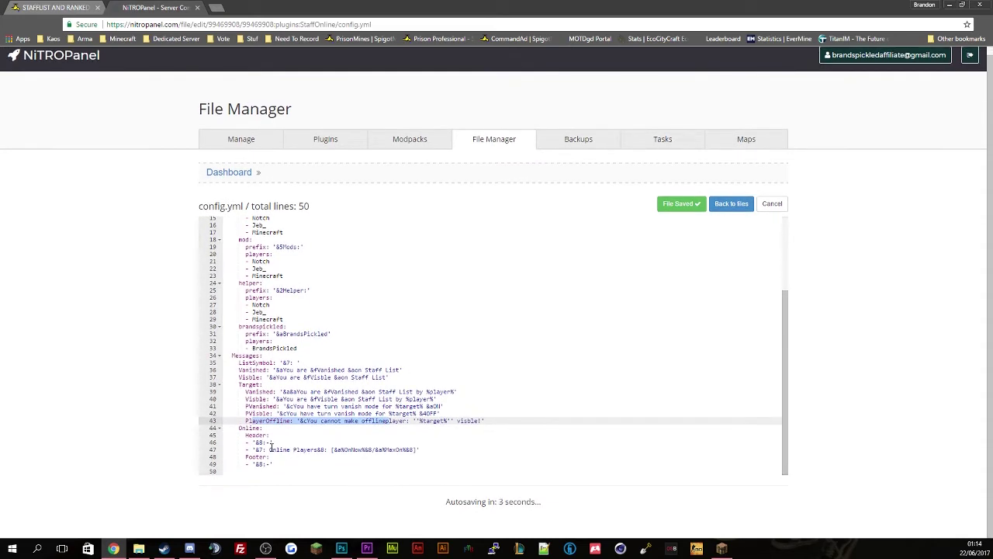
drag(269, 449, 308, 450)
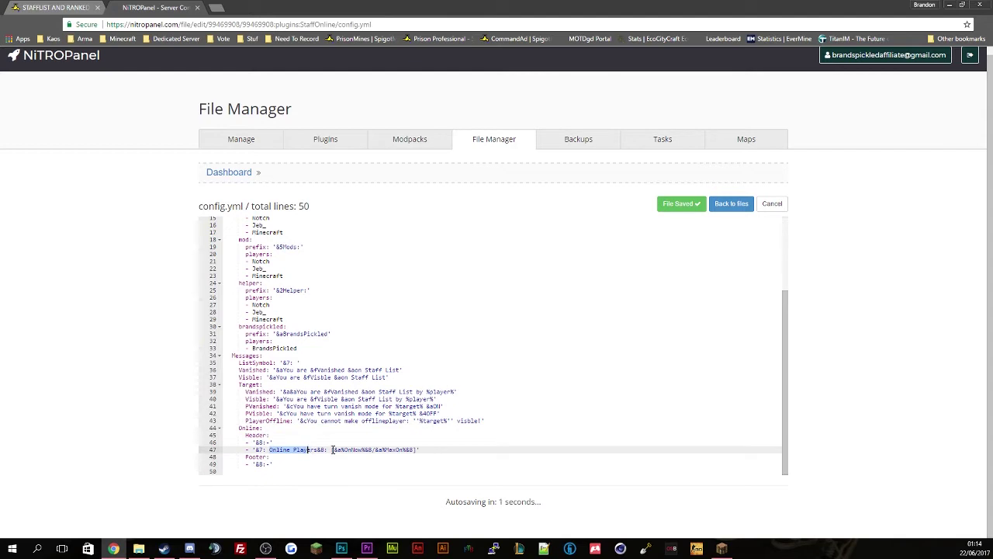
click(332, 449)
double_click(278, 449)
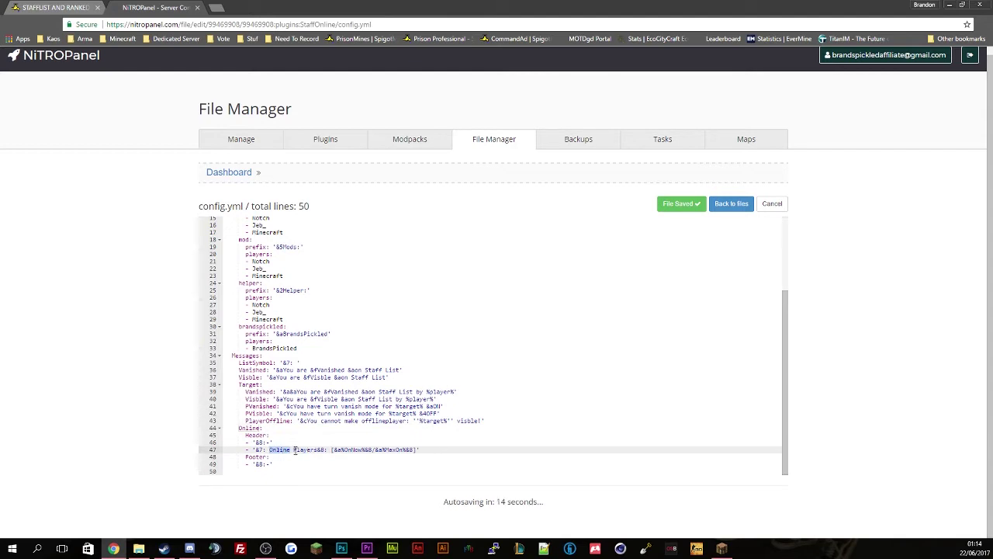
drag(292, 449, 316, 449)
text(Sta)
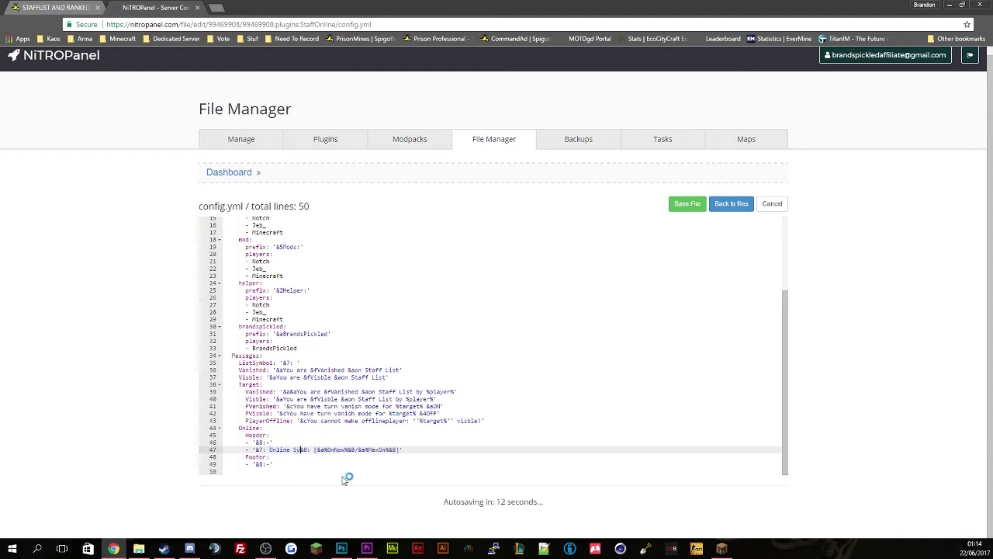
text(ff)
key(ctrl+Left)
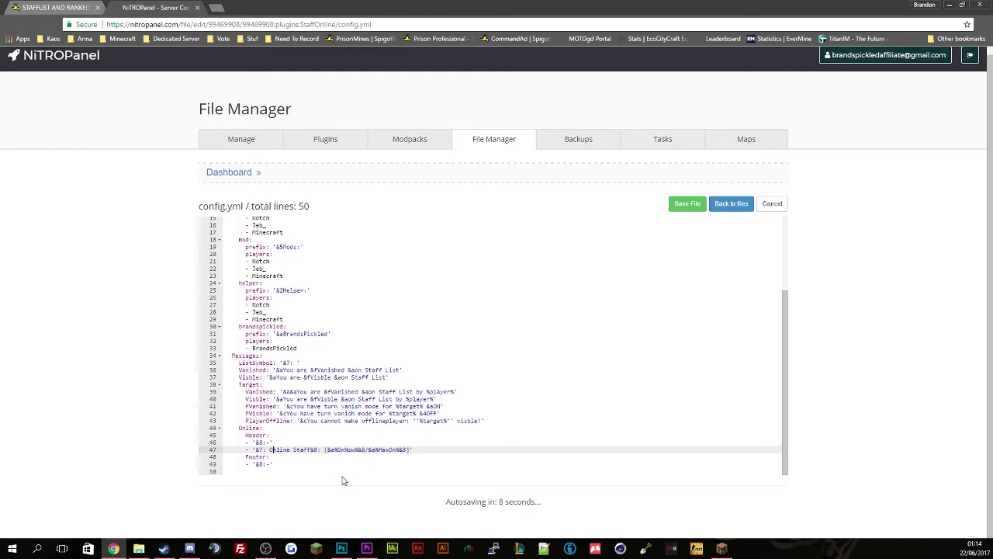
key(ctrl+Left)
Save the edited config.yml and return to the server dashboard and console.
scroll(305, 444, up, 3)
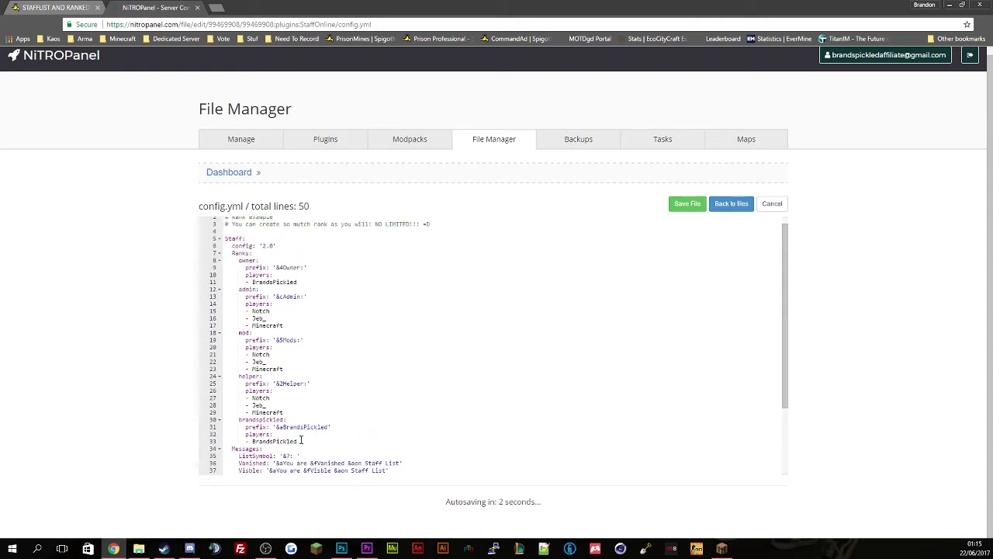
drag(284, 369, 233, 332)
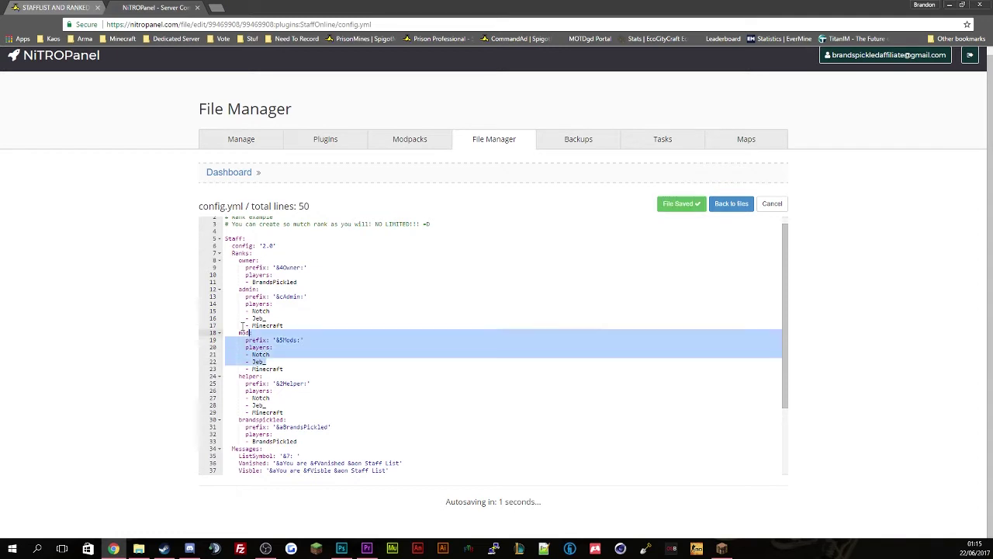
click(284, 368)
click(679, 204)
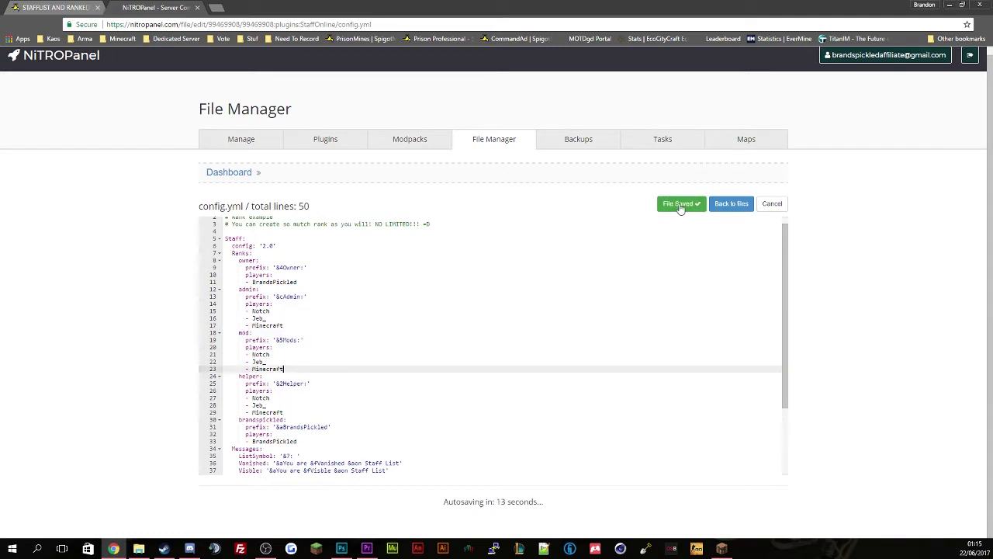
click(681, 206)
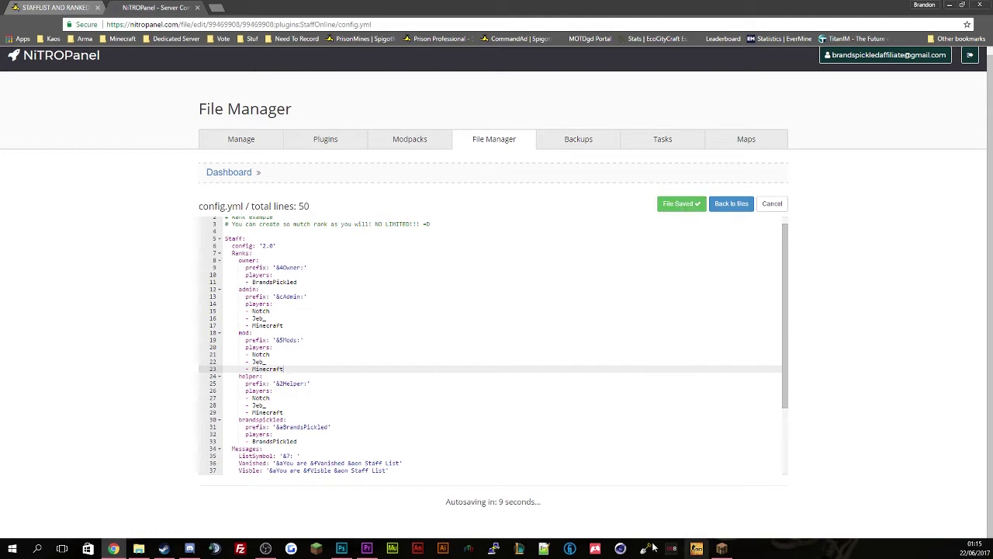
click(240, 144)
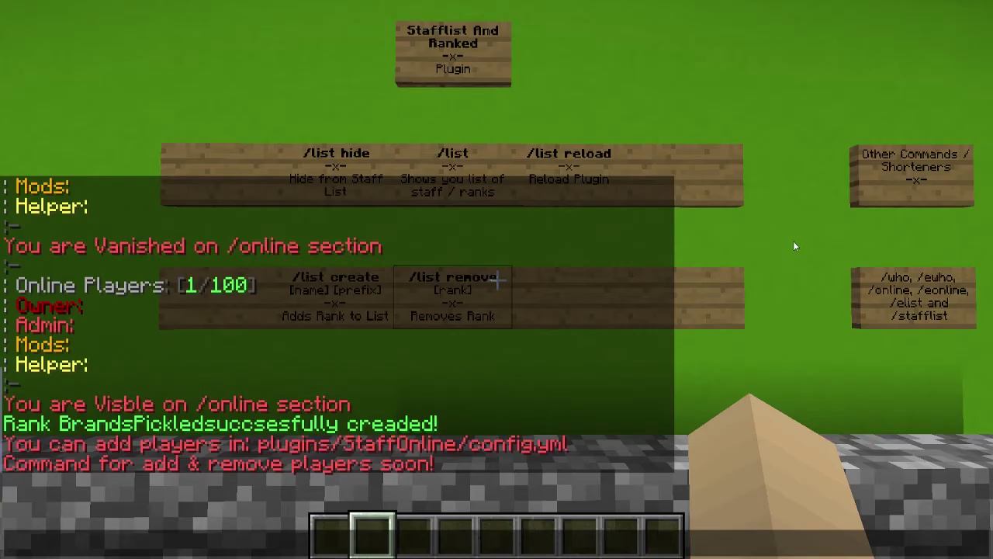
Reload the staff plugin with /list reload.
key(Escape)
key(s)
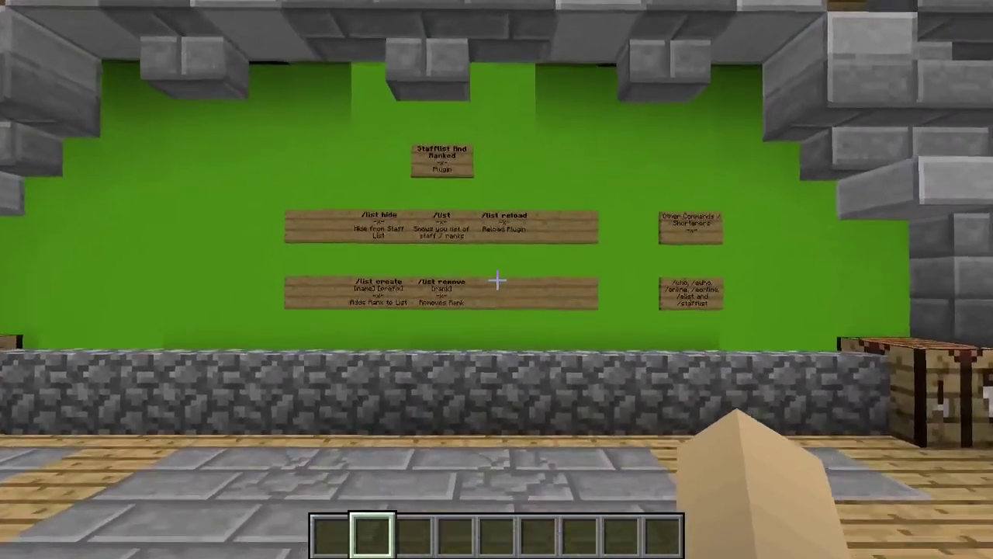
key(slash)
text(list re)
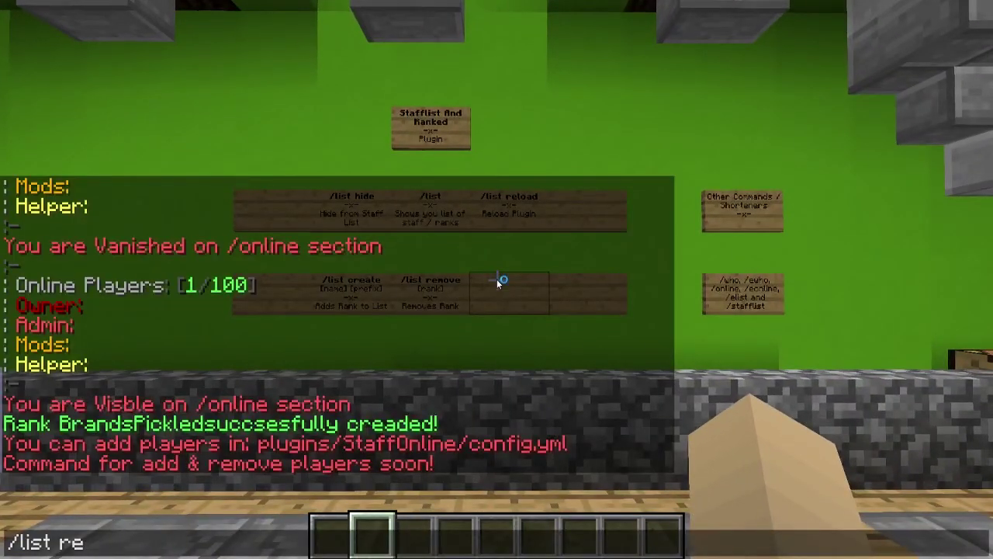
text(load)
key(Return)
Run /list to display the staff list headed Online Staff with its ranks.
key(s)
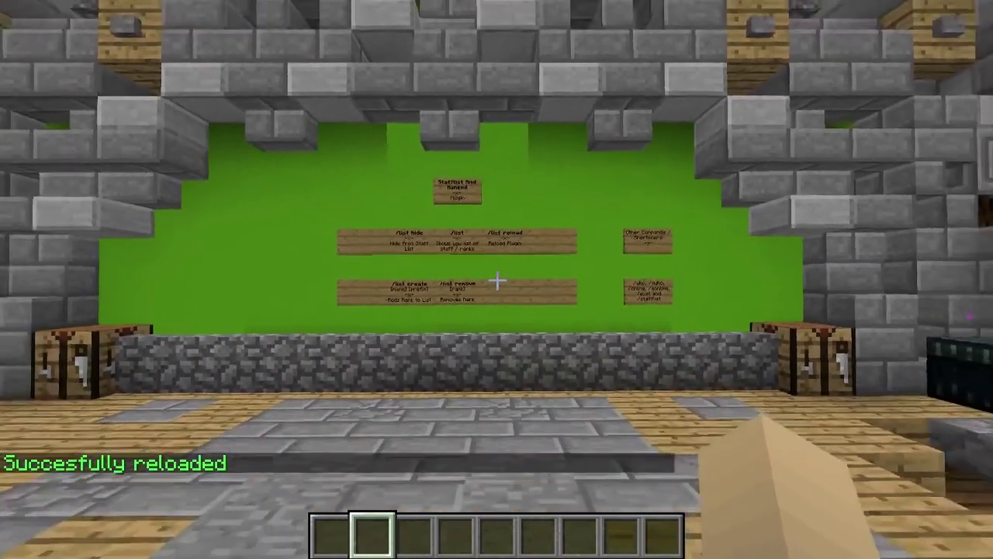
key(w)
key(slash)
text(li)
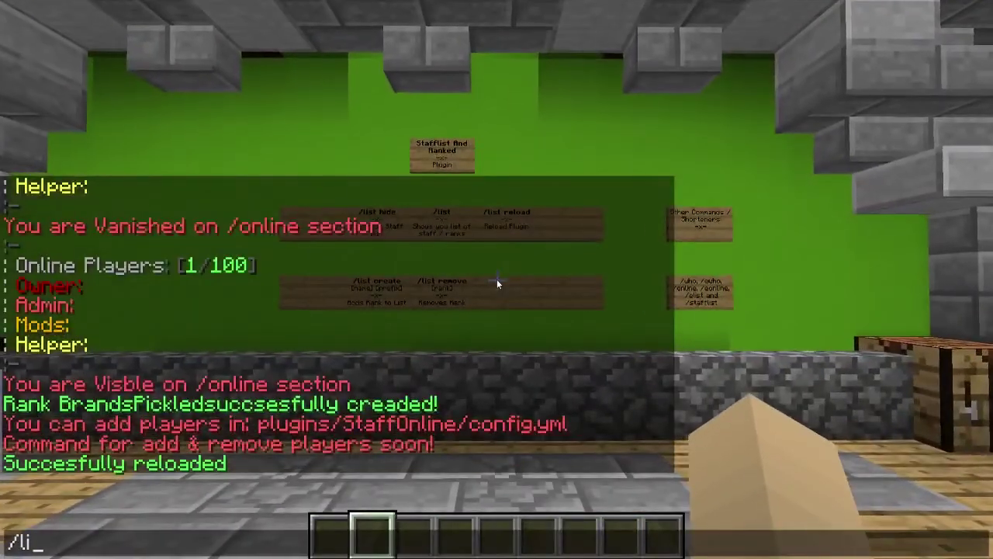
text(st)
key(Return)
key(t)
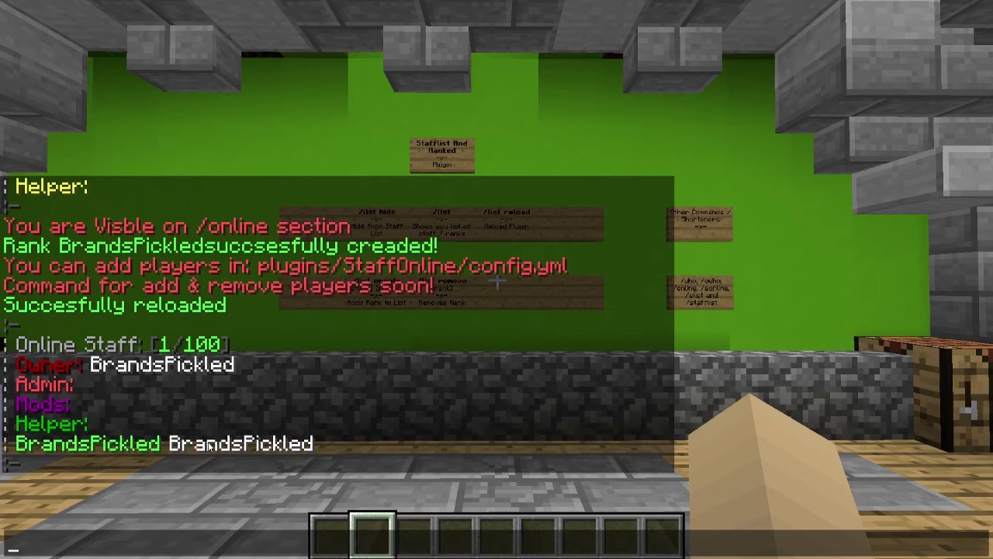
key(Escape)
Hide yourself from the staff list with /list hide.
key(slash)
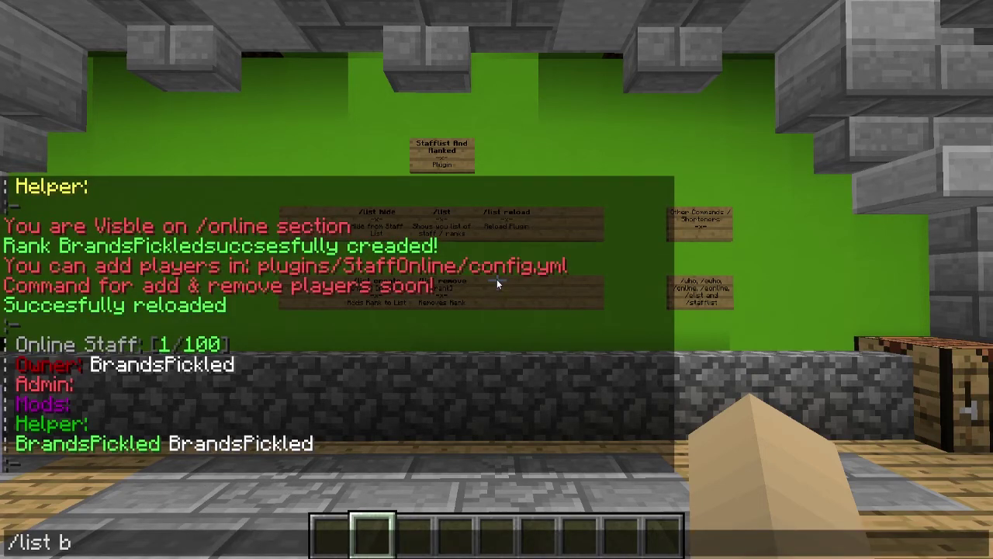
text(list hide)
key(Return)
key(s)
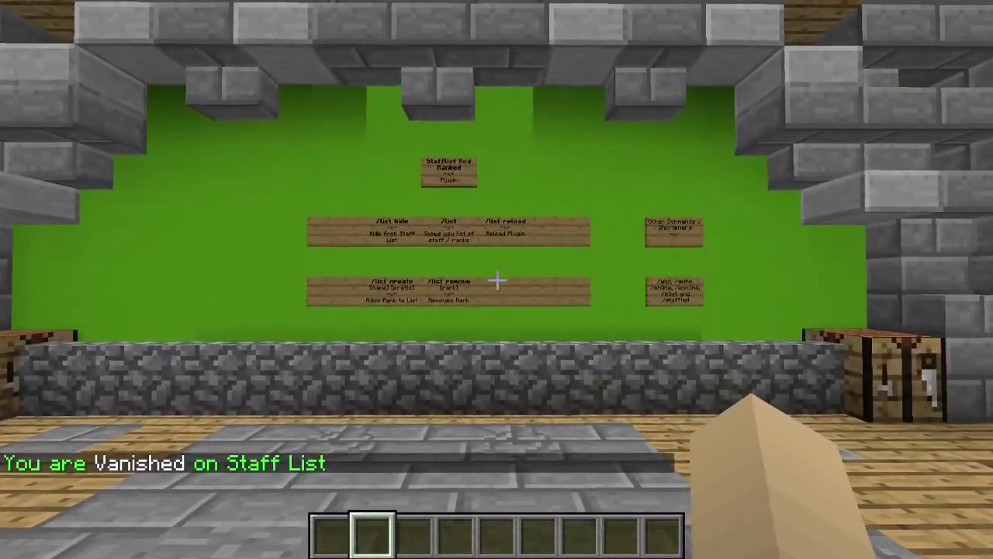
Rerun /list hide to make yourself visible on the staff list again.
key(w)
key(t)
key(Up)
key(Return)
key(s)
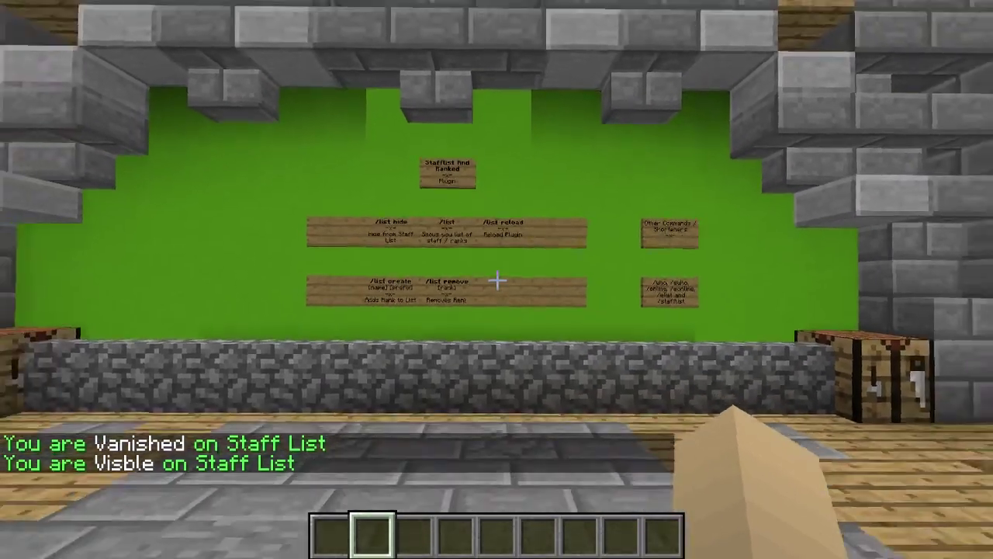
Toggle vanish on and back off using /list hide with your player name.
key(t)
key(Up)
text(b)
key(Tab)
key(Return)
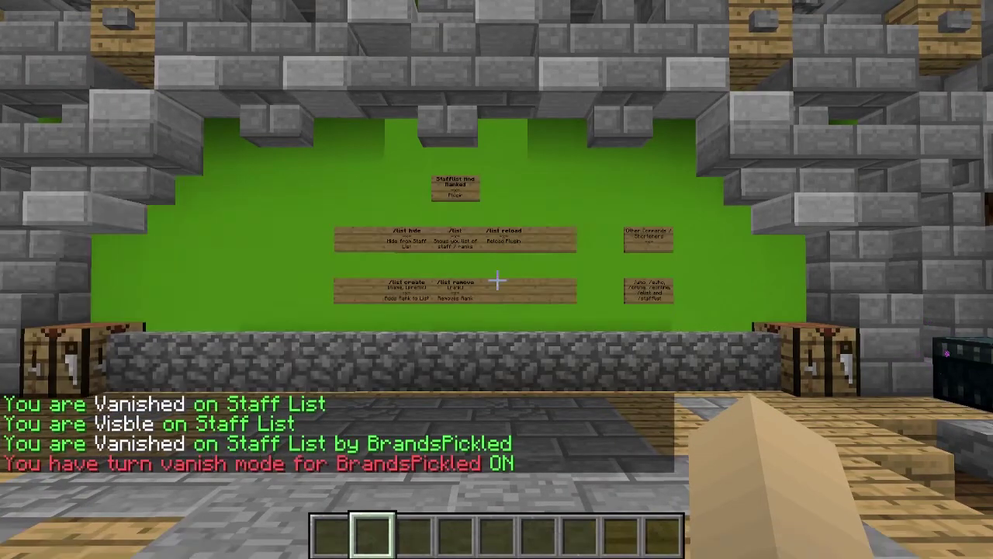
key(w)
key(w)
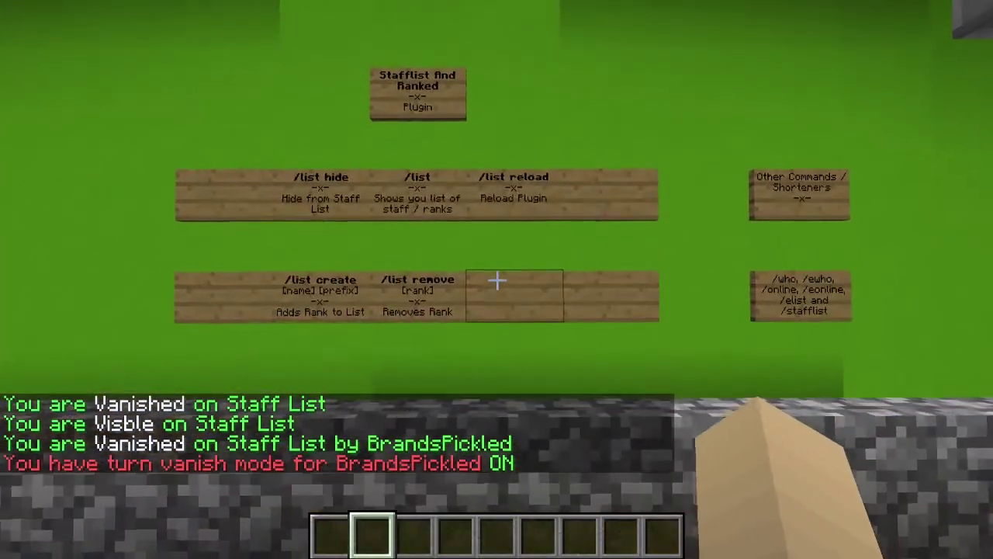
key(s)
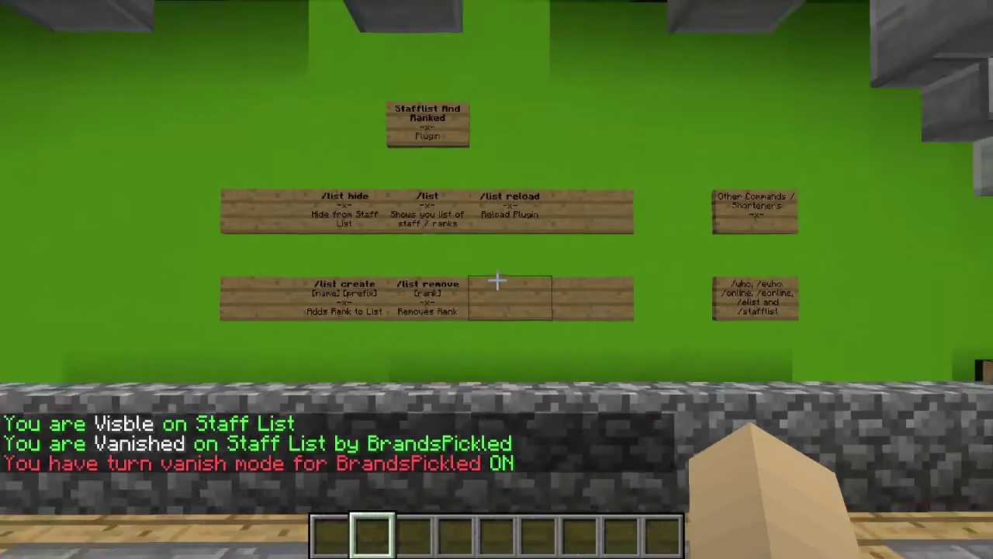
key(t)
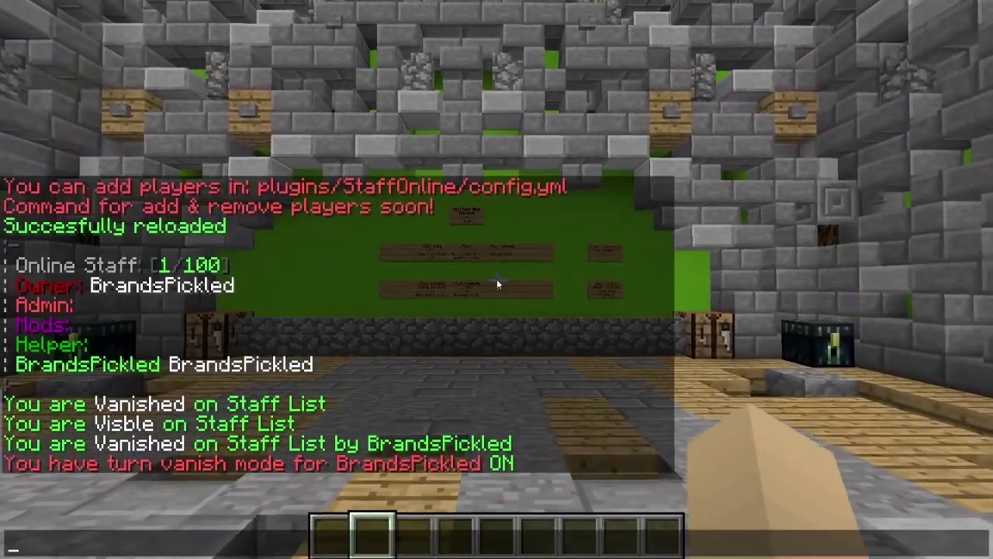
key(Up)
key(Return)
key(w)
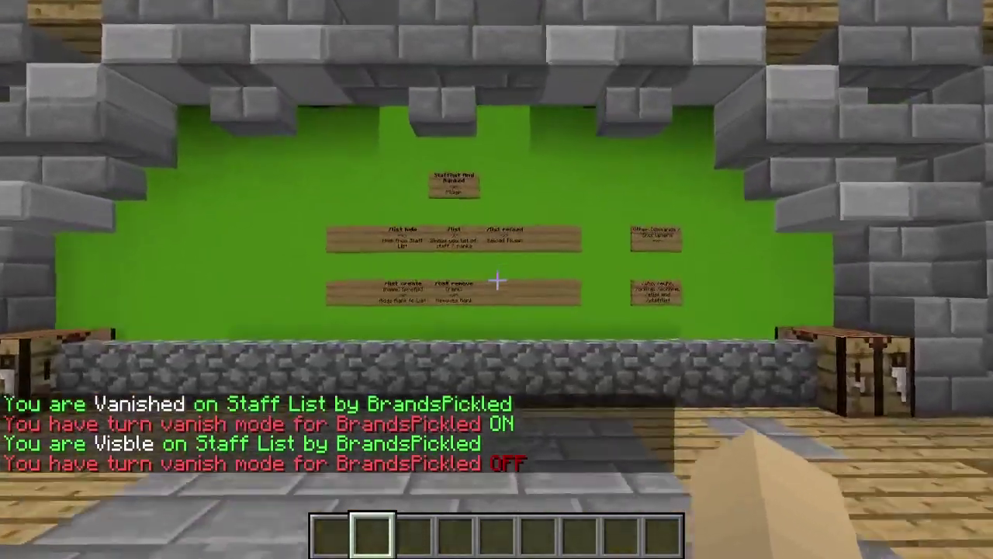
Remove the mod rank with /list remove mod.
key(d)
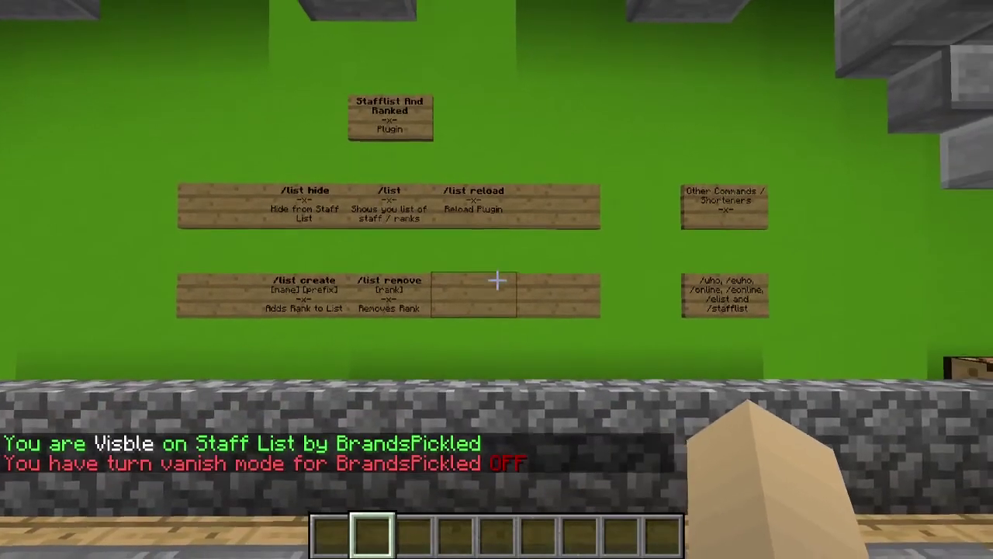
key(slash)
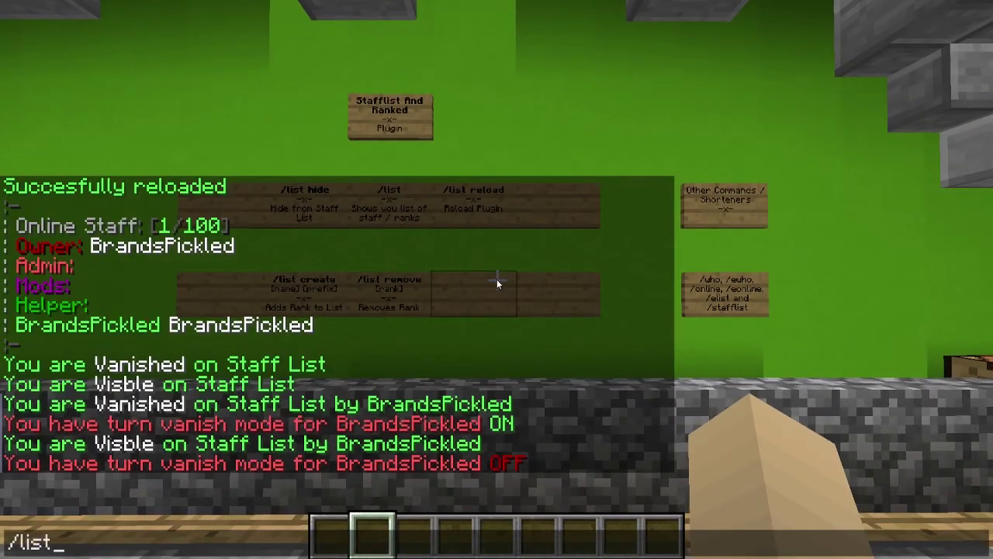
text(list remove mod)
key(Return)
key(s)
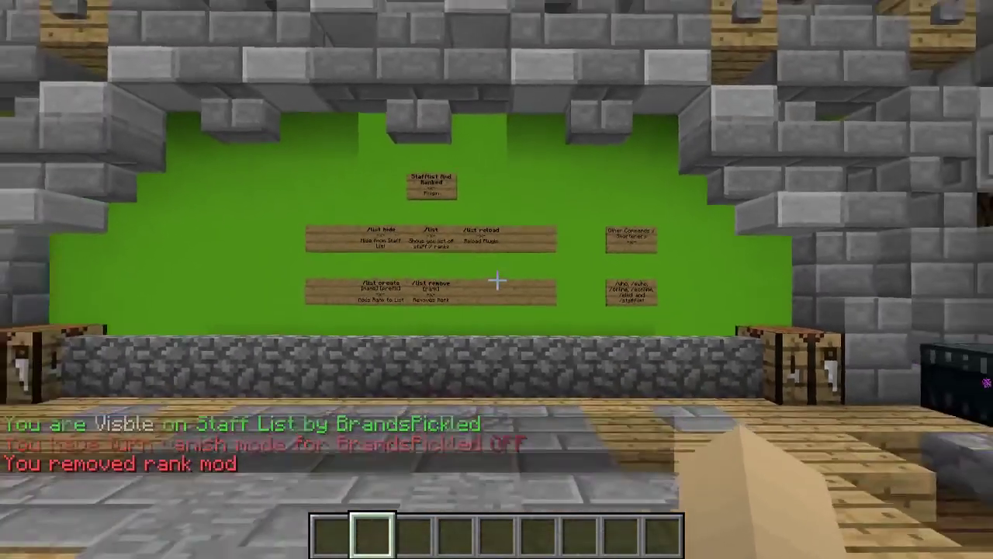
Run /list and check the chat history to confirm Mods no longer appears.
key(w)
key(slash)
text(lis)
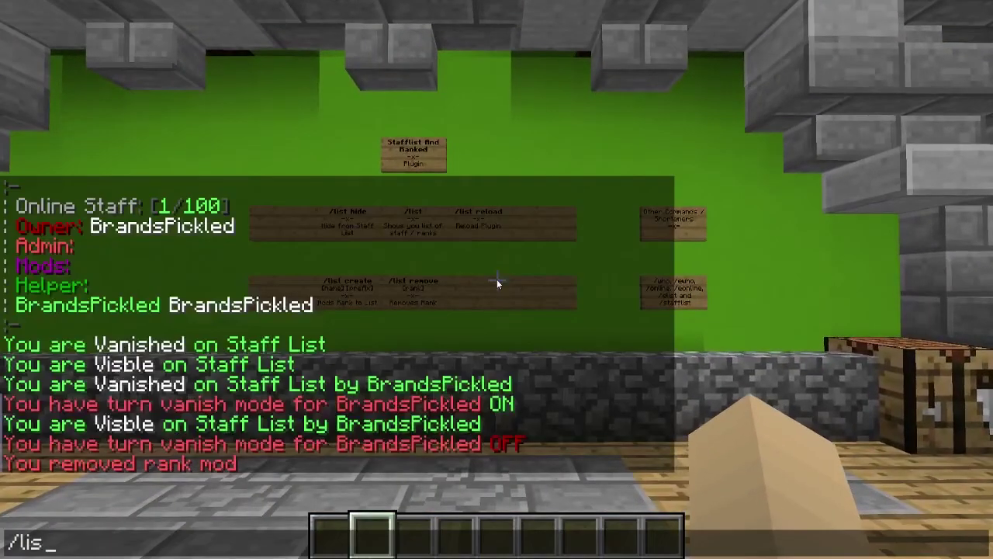
text(t)
key(Return)
key(w)
key(t)
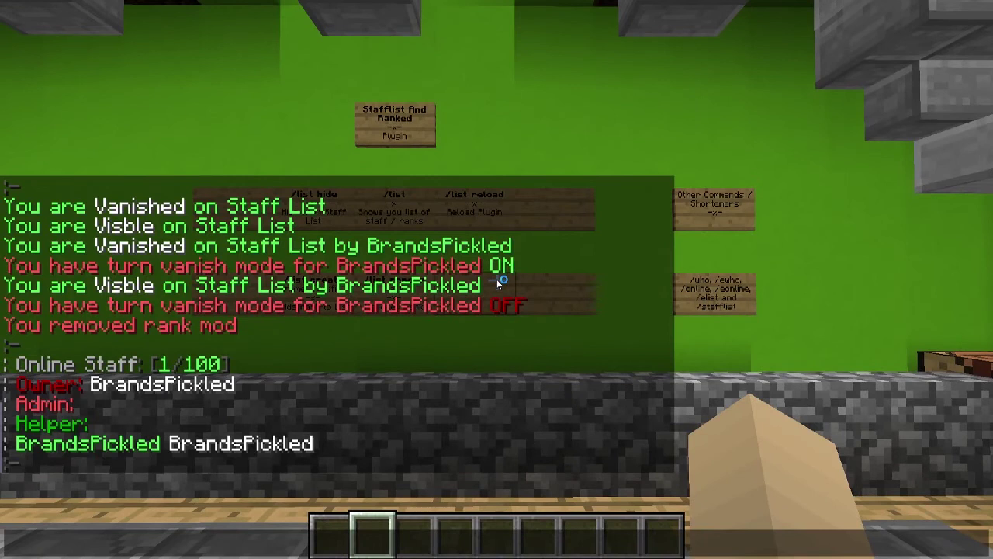
key(Escape)
key(t)
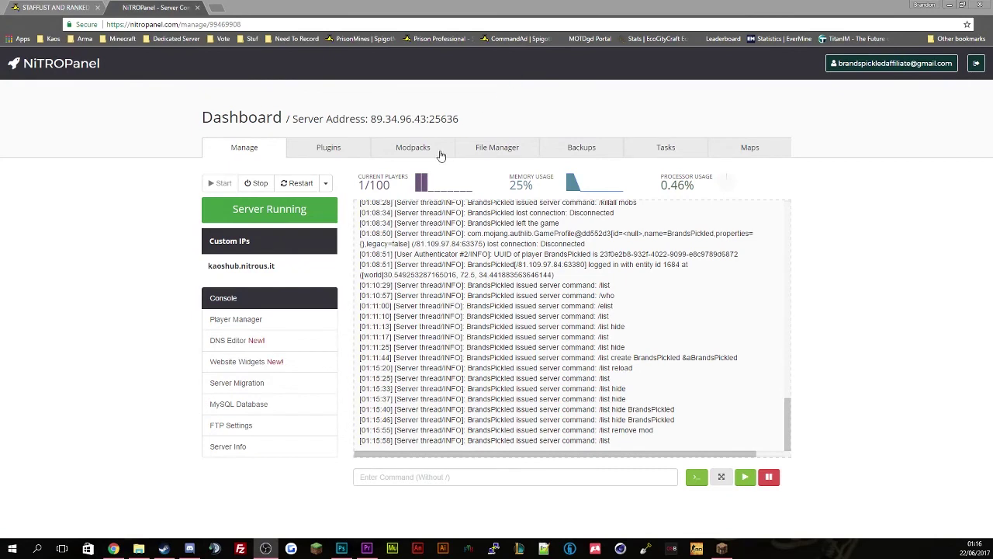
Open plugins > StaffOnline > config.yml in the File Manager editor, review the admin rank, then return to SpigotMC.
click(473, 154)
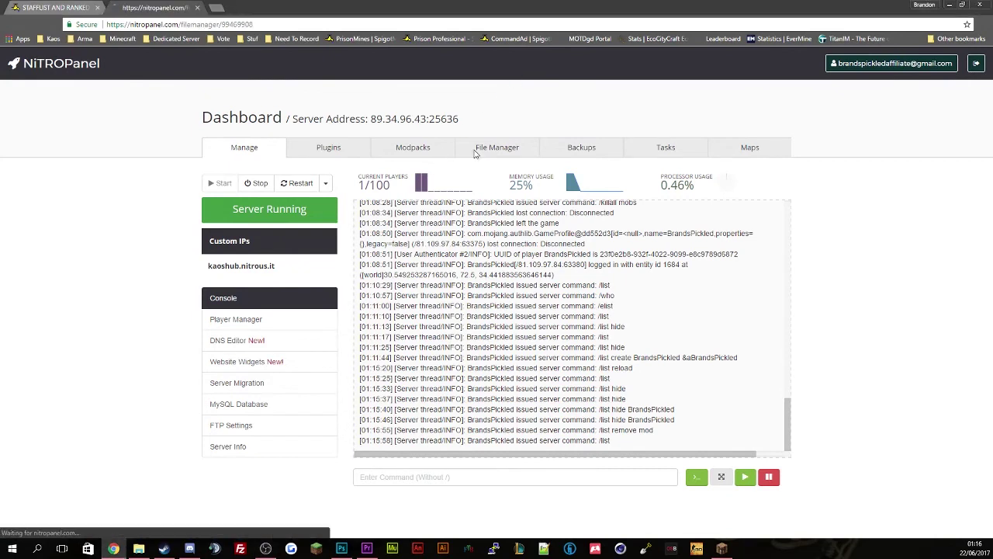
click(237, 298)
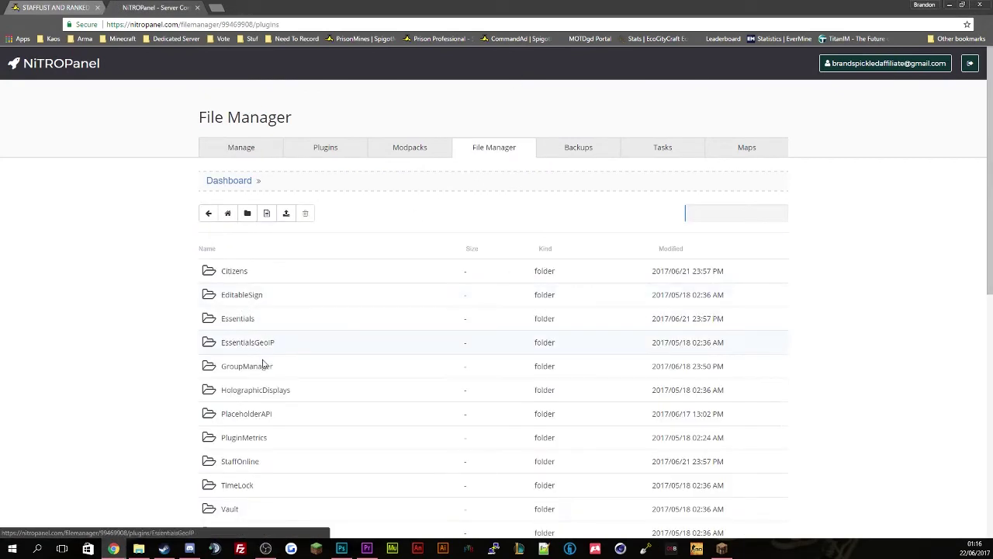
click(243, 461)
right_click(264, 273)
click(287, 297)
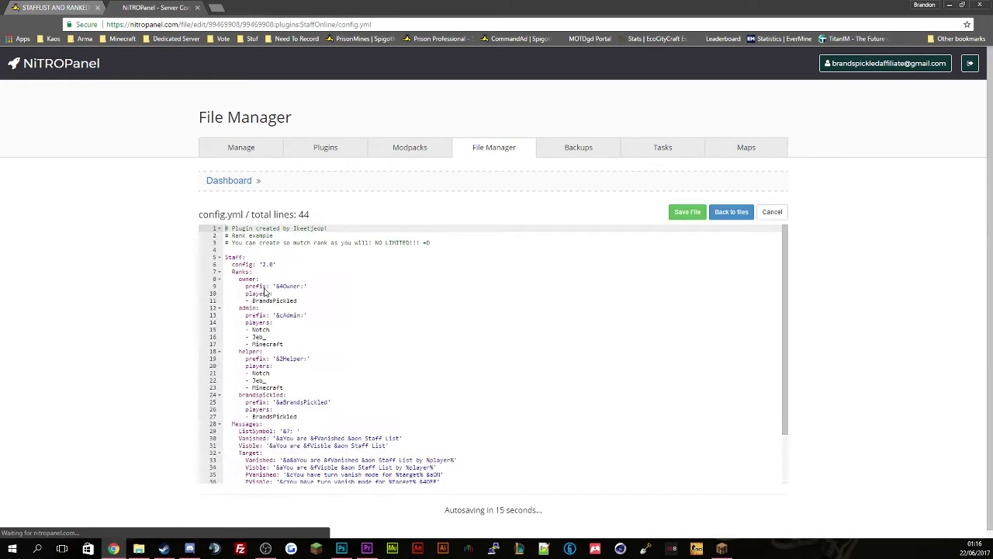
drag(266, 336, 261, 344)
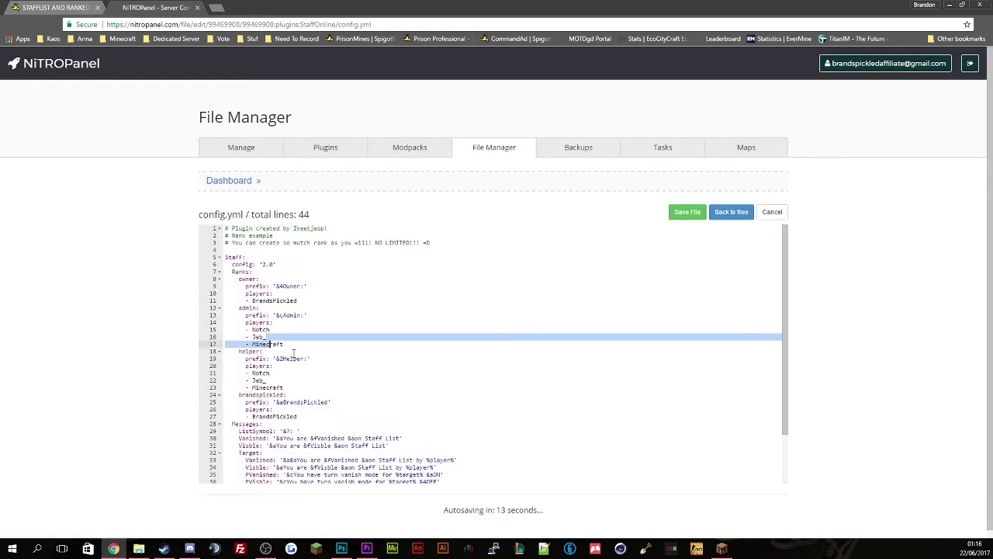
scroll(264, 344, down, 3)
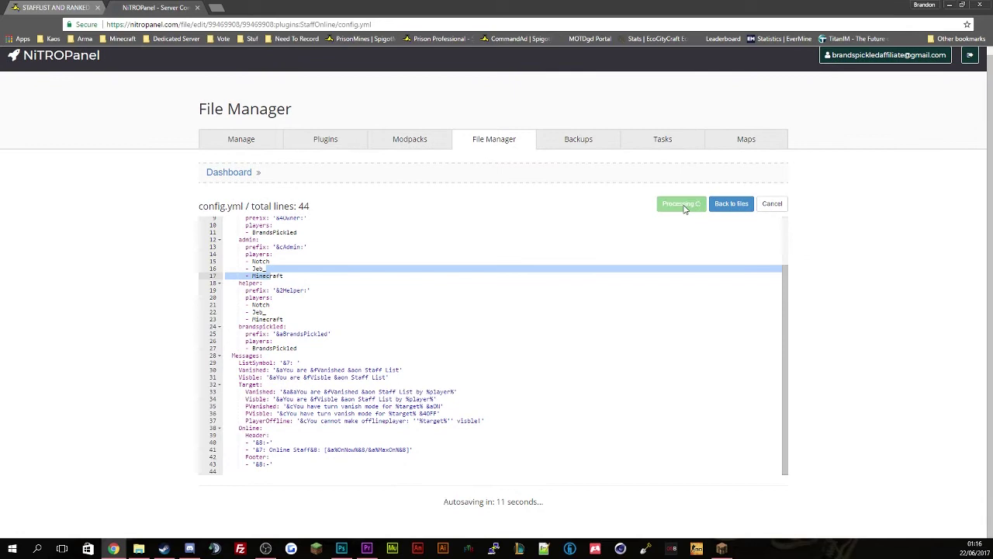
click(80, 6)
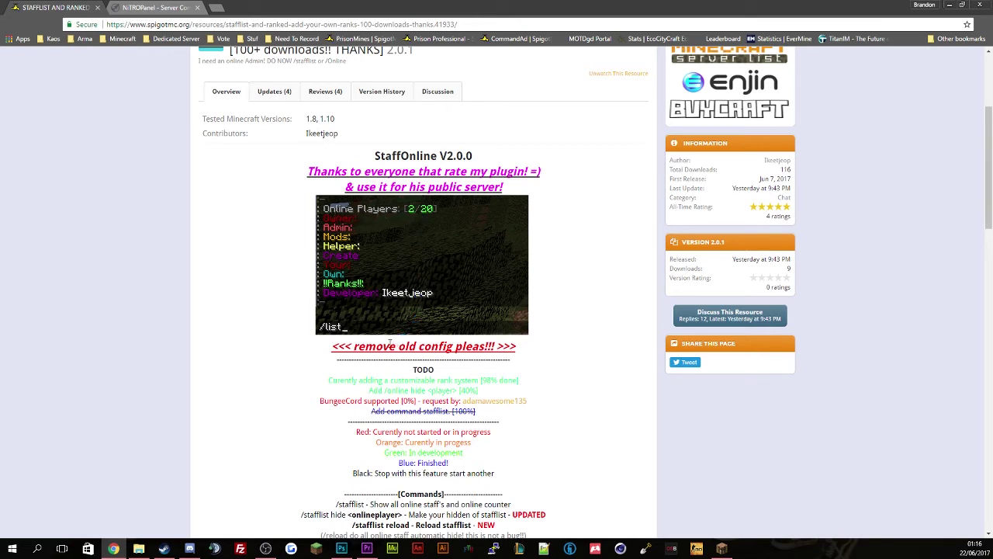
scroll(289, 304, up, 1)
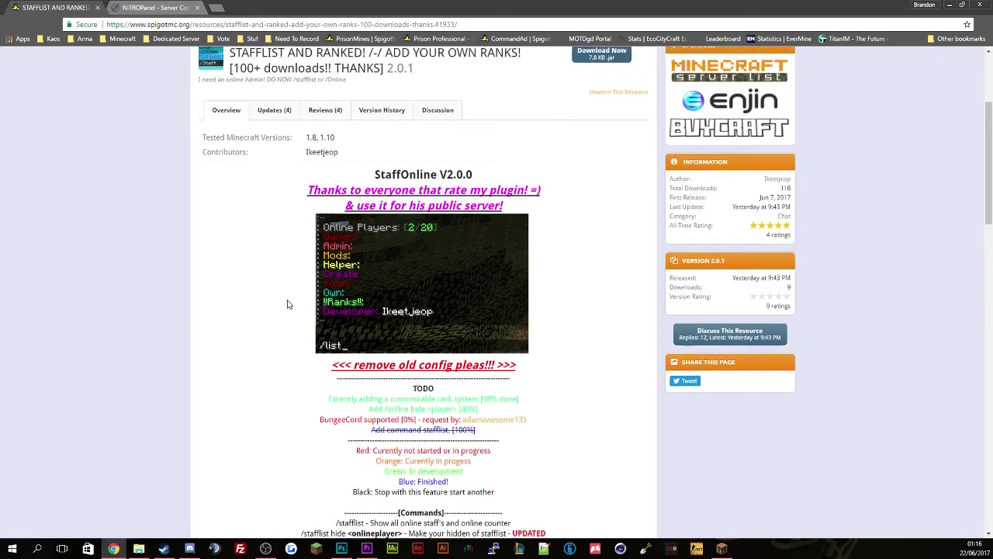
scroll(287, 307, down, 1)
drag(334, 347, 484, 349)
click(483, 350)
drag(405, 346, 613, 370)
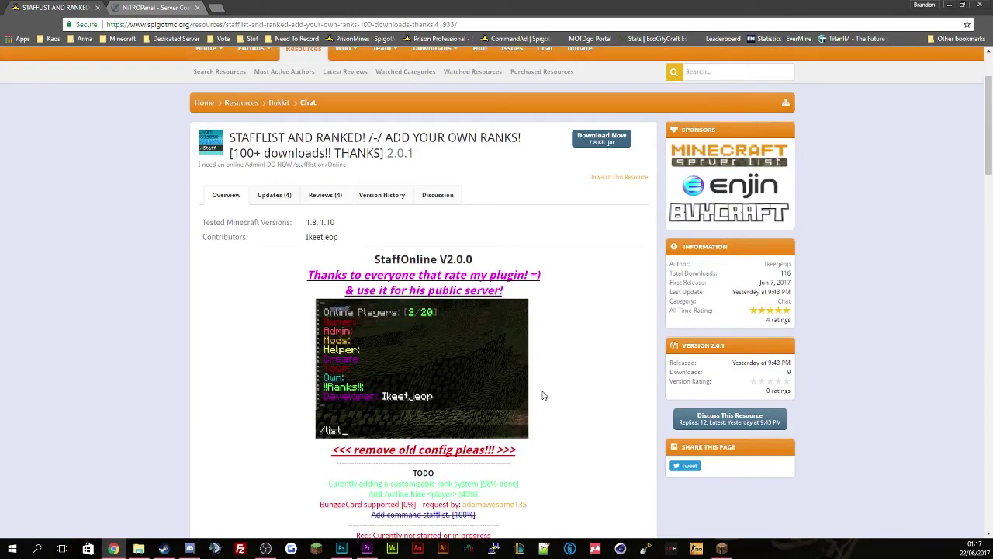
mouse_move(771, 278)
mouse_down()
mouse_move(792, 269)
mouse_move(772, 286)
mouse_move(788, 284)
mouse_up()
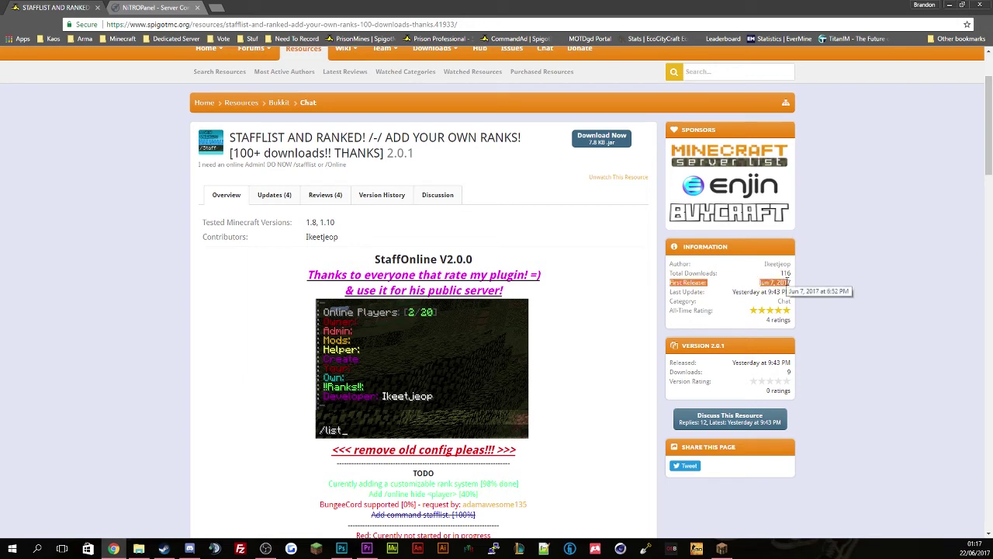
mouse_move(976, 553)
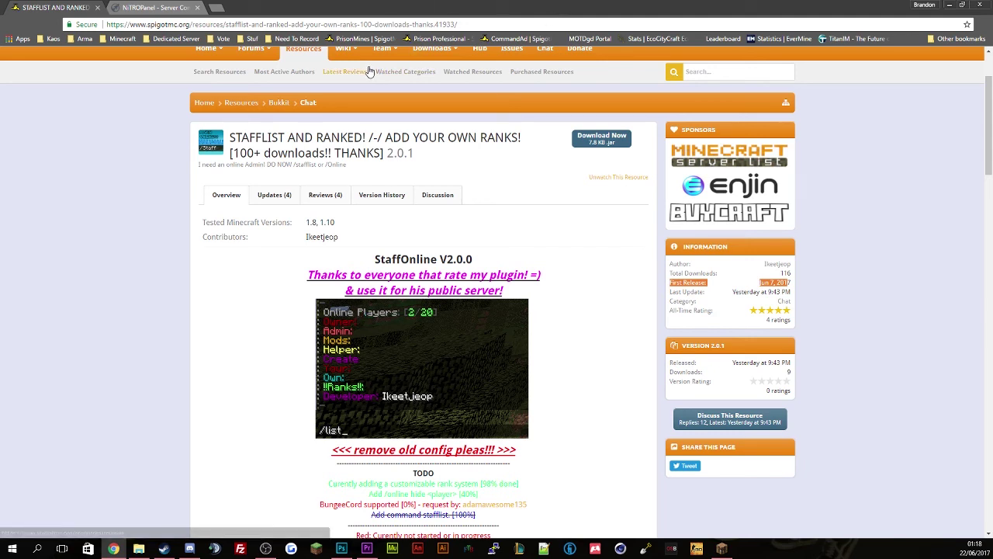
Go to Forums > Spigot Discussion and open the Plugin Showcase & Tutorial Videos thread.
click(256, 53)
scroll(264, 151, down, 3)
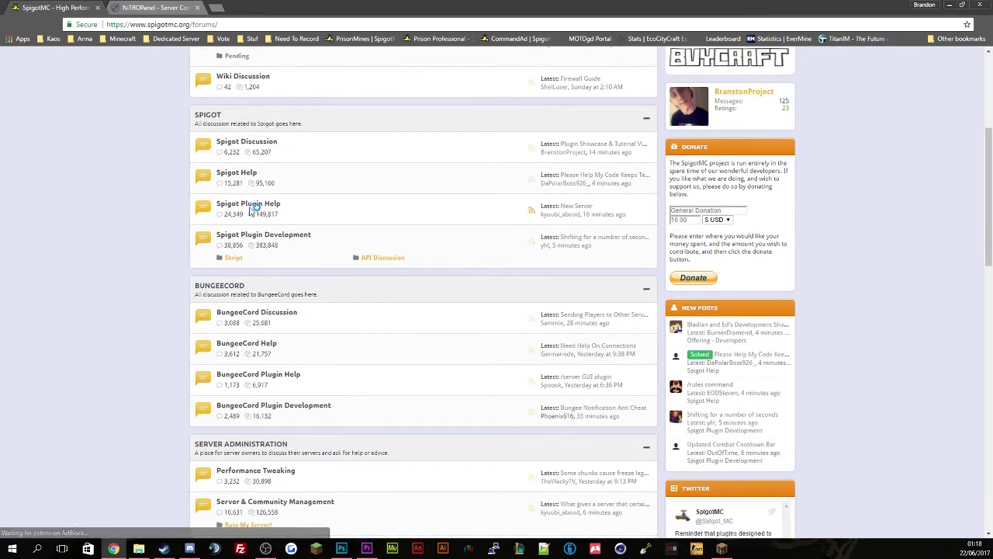
click(264, 147)
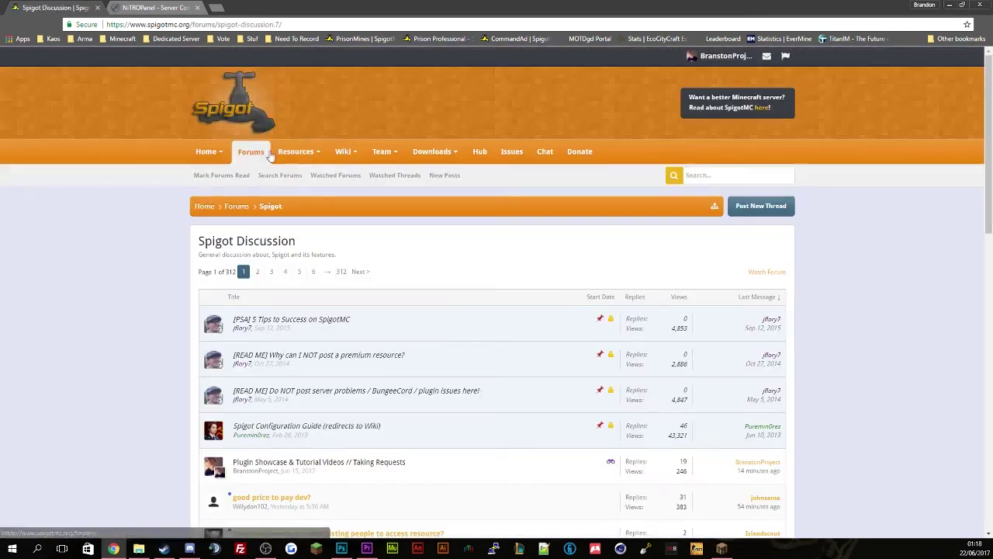
scroll(313, 225, down, 3)
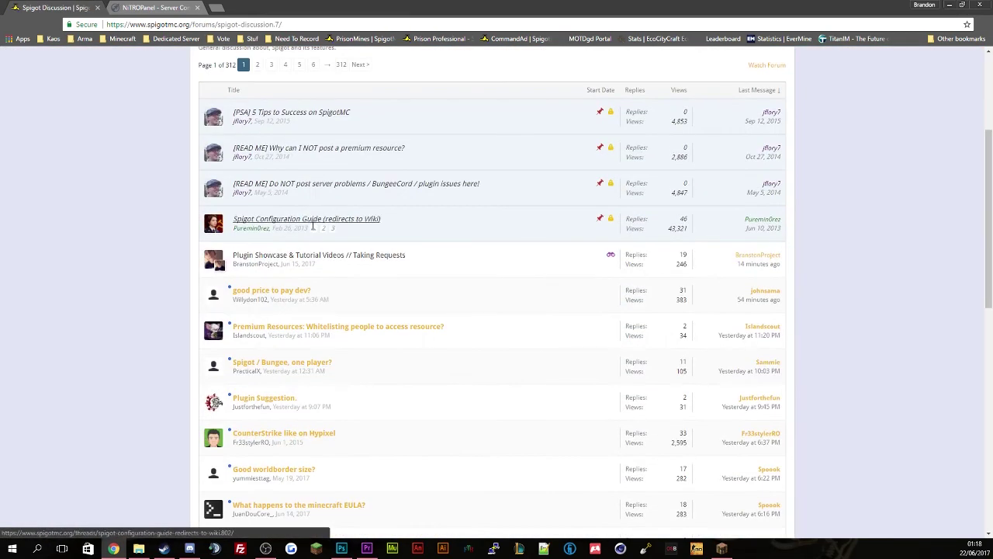
click(366, 256)
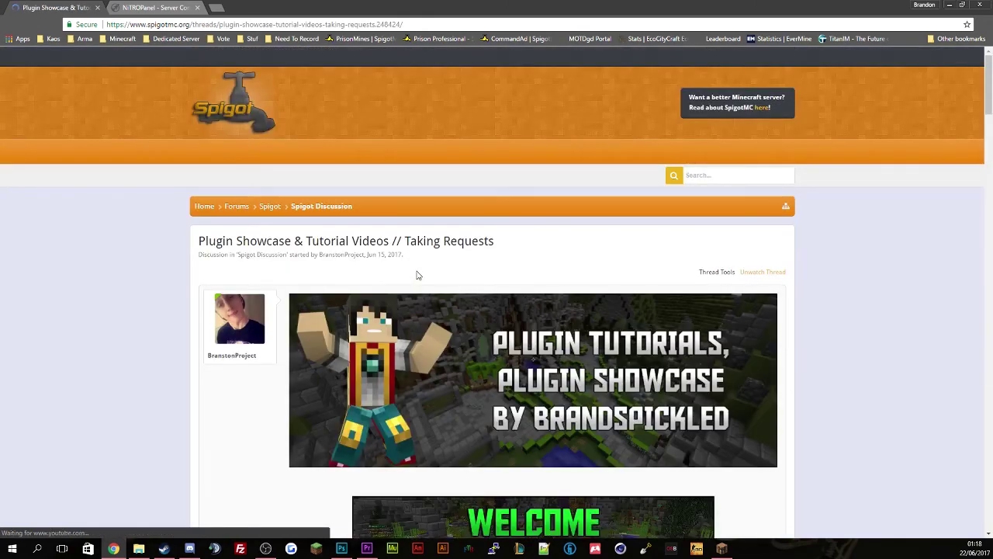
Reveal the Plugin Tutorials spoiler video and scroll through the thread's replies.
scroll(417, 275, down, 3)
scroll(416, 271, down, 4)
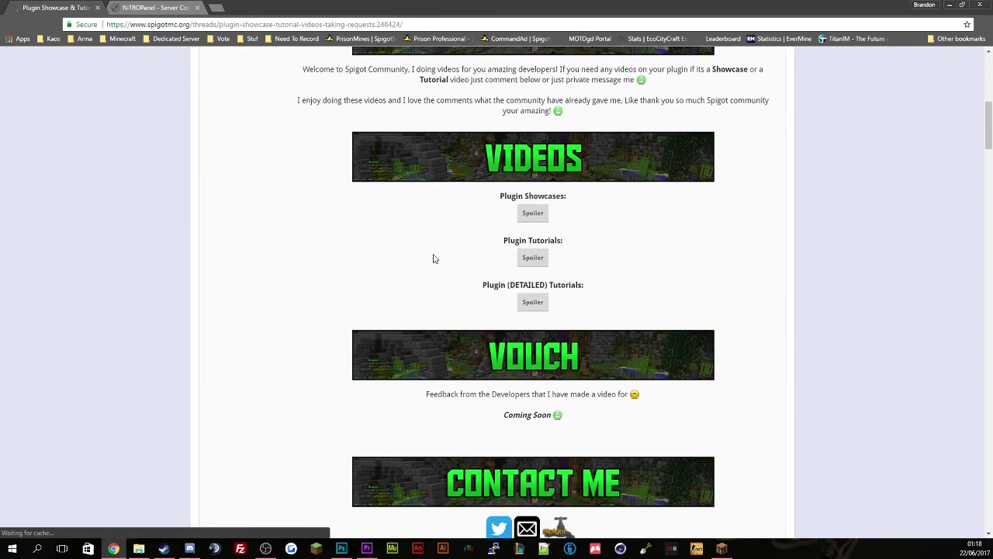
scroll(365, 244, down, 1)
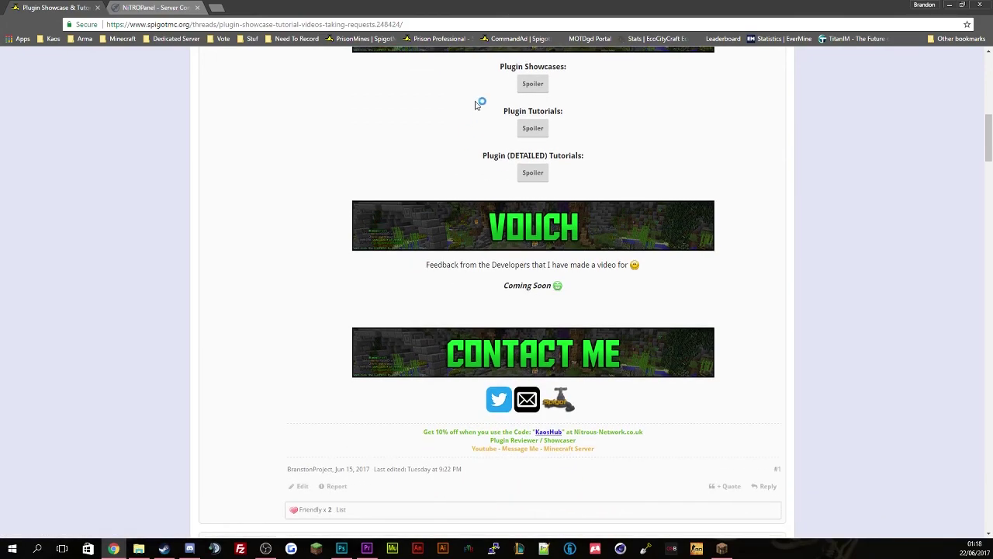
click(528, 85)
click(531, 85)
click(534, 127)
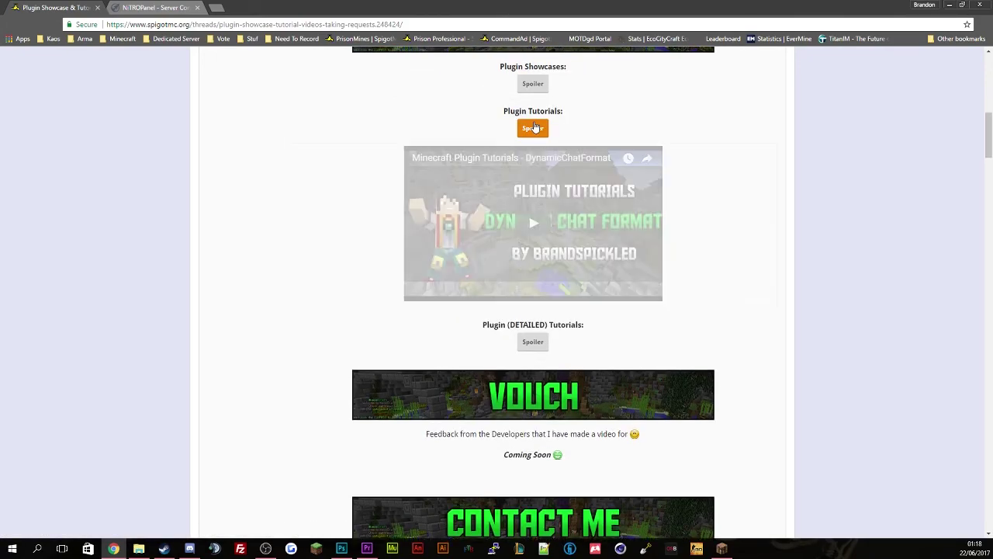
scroll(553, 152, down, 10)
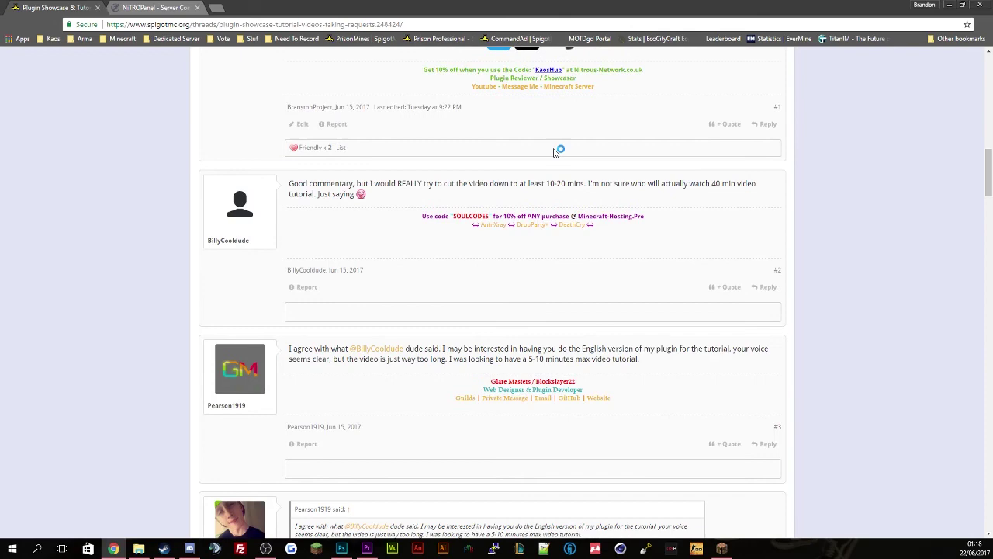
scroll(555, 152, down, 1)
scroll(551, 159, down, 4)
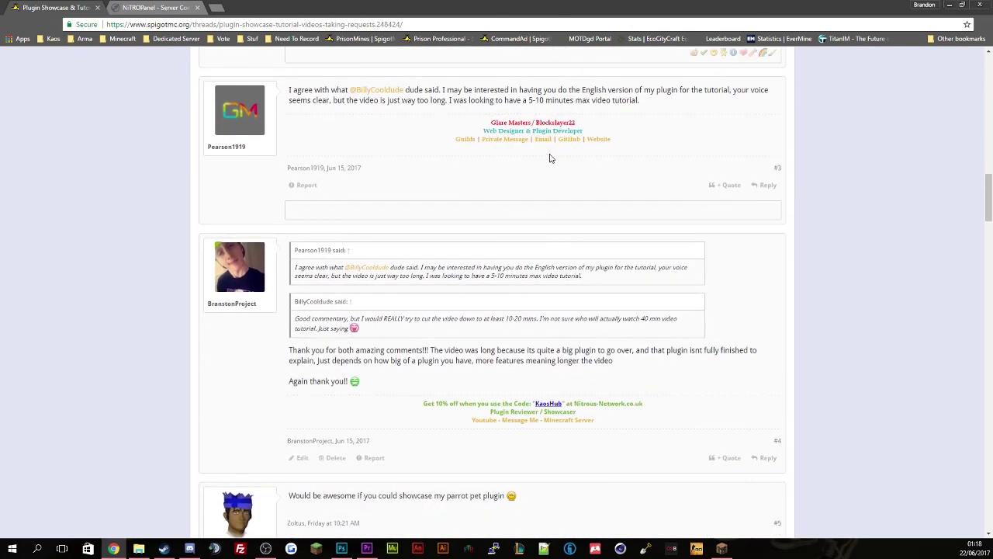